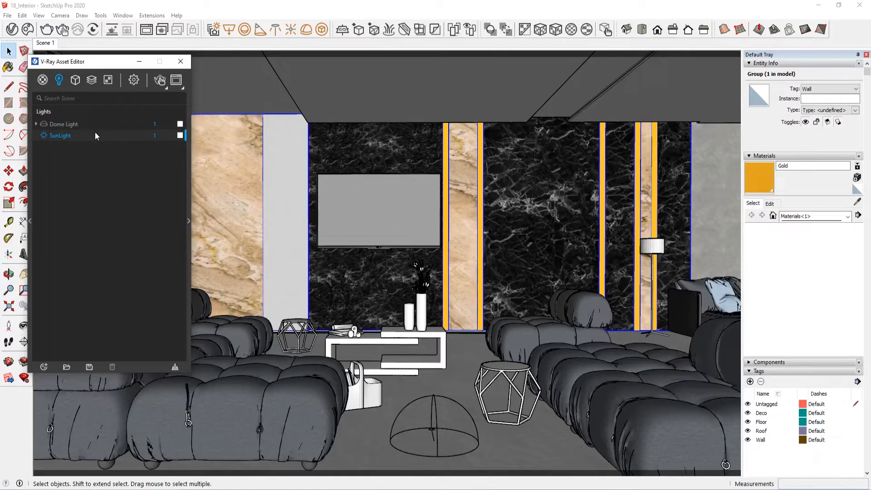
- Copy the environment background texture into the Dome Light's Color/Texture HDR slot
{"action": "left_click", "coordinate": [134, 80]}
{"action": "left_click", "coordinate": [76, 219]}
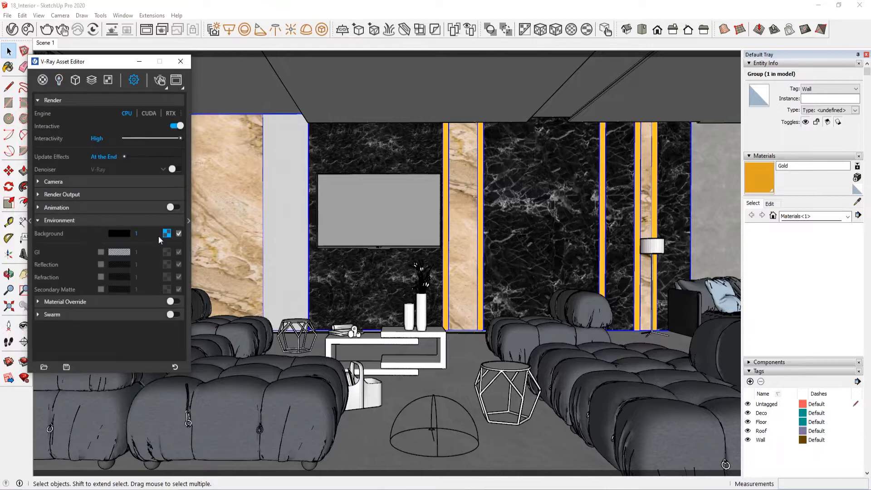
{"action": "left_click", "coordinate": [57, 81]}
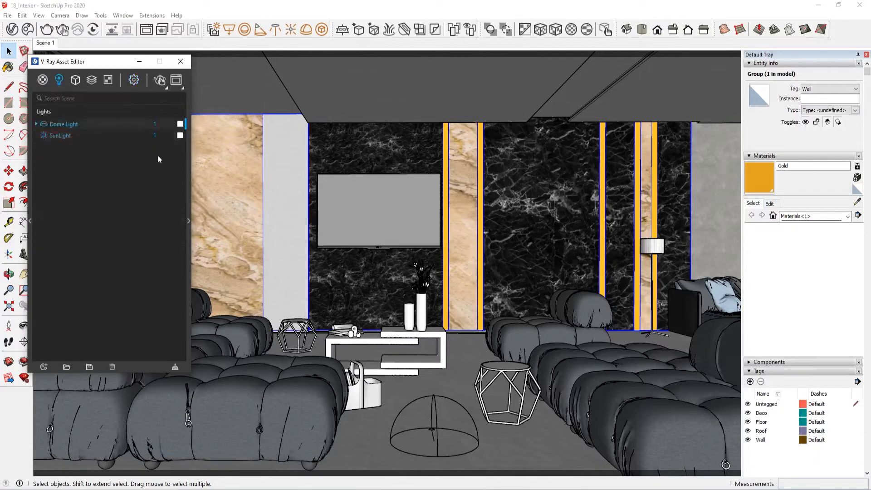
{"action": "left_click", "coordinate": [189, 220]}
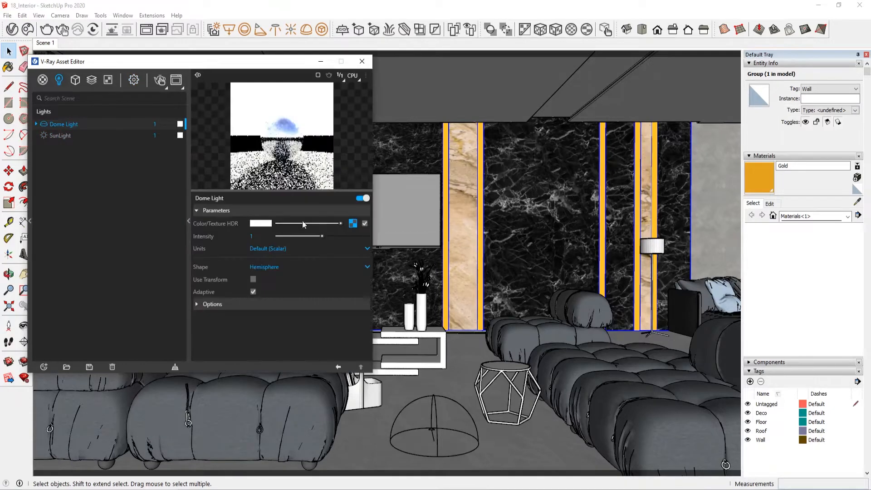
{"action": "right_click", "coordinate": [352, 224]}
{"action": "left_click", "coordinate": [345, 242]}
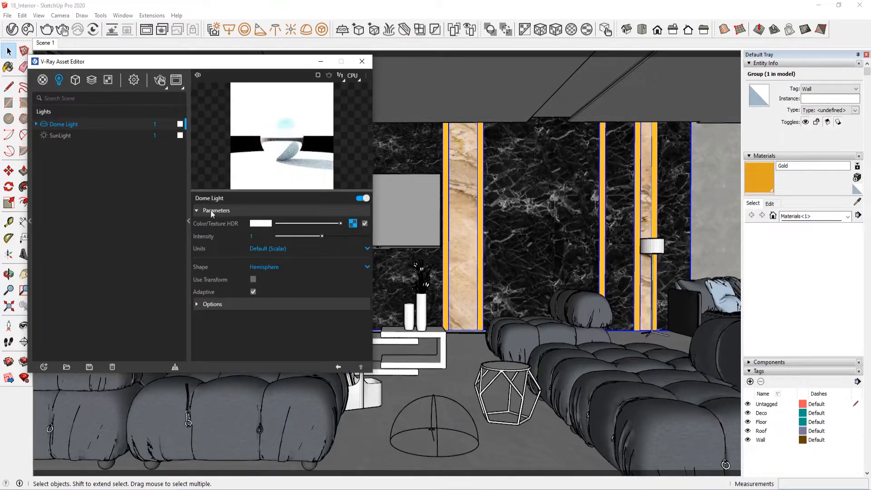
- Set the SunLight's custom orientation to a vertical angle of 30
{"action": "left_click", "coordinate": [118, 137]}
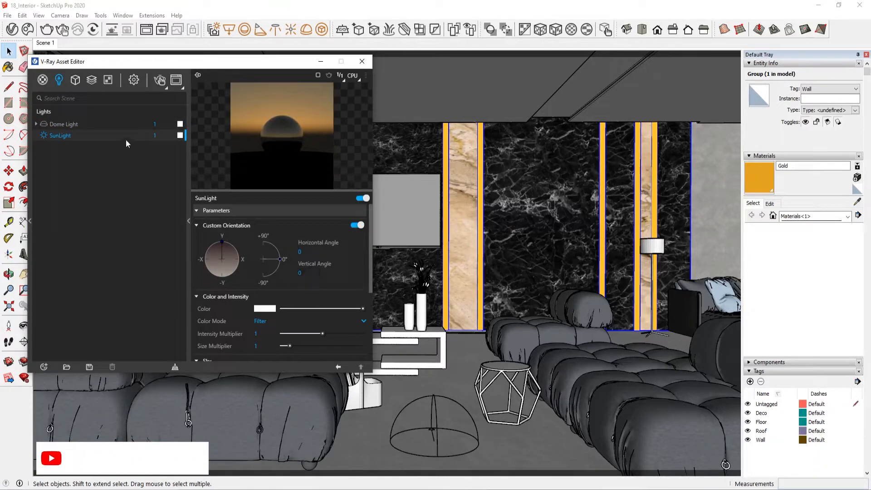
{"action": "left_click", "coordinate": [115, 124]}
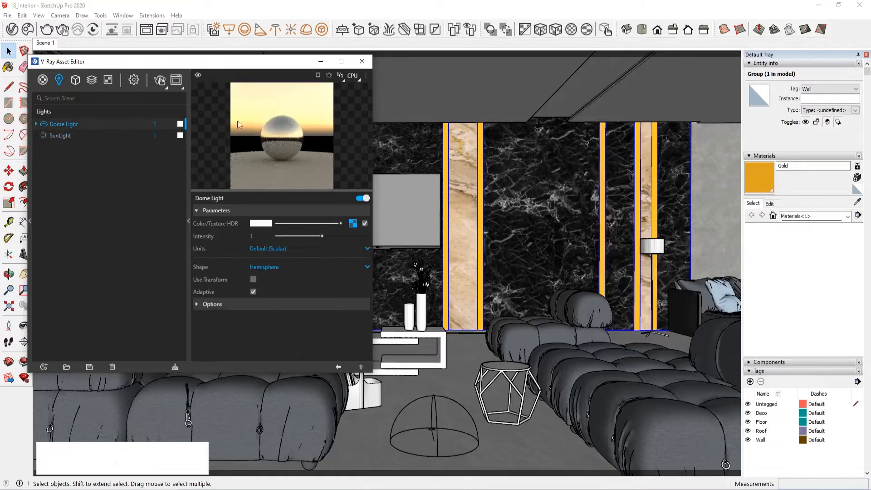
{"action": "left_click", "coordinate": [102, 135]}
{"action": "left_click", "coordinate": [79, 126]}
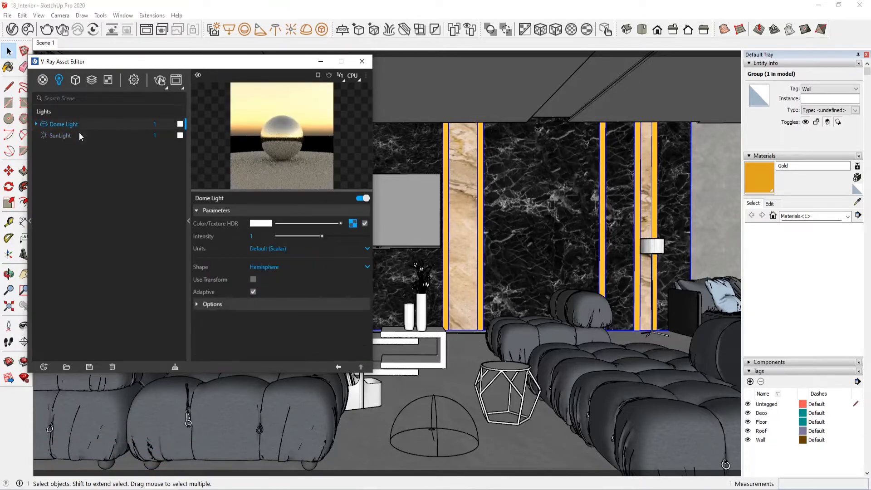
{"action": "left_click", "coordinate": [80, 136]}
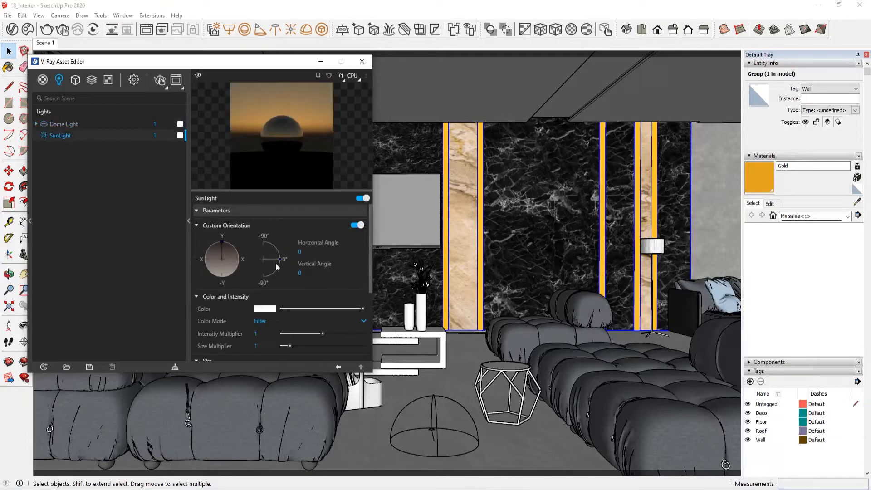
{"action": "type", "text": "30"}
{"action": "key", "text": "Return"}
- Set the SunLight's horizontal angle to 345
{"action": "key", "text": "shift+Tab"}
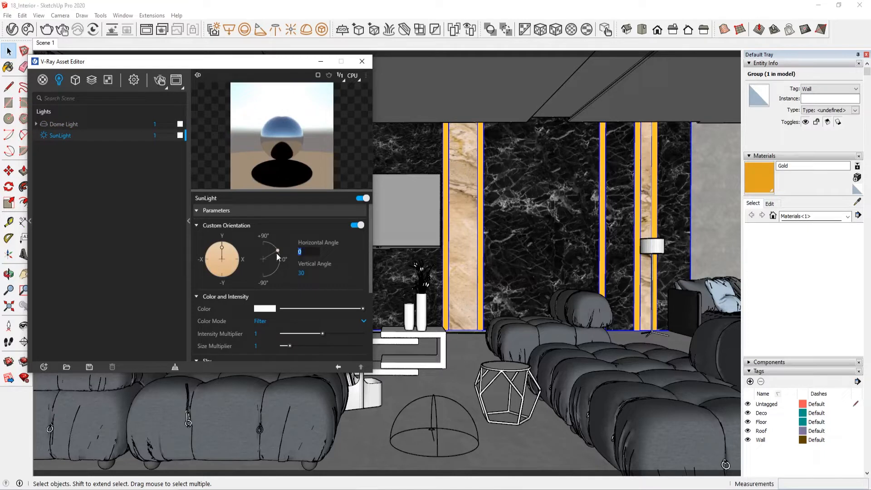
{"action": "type", "text": "355"}
{"action": "key", "text": "Return"}
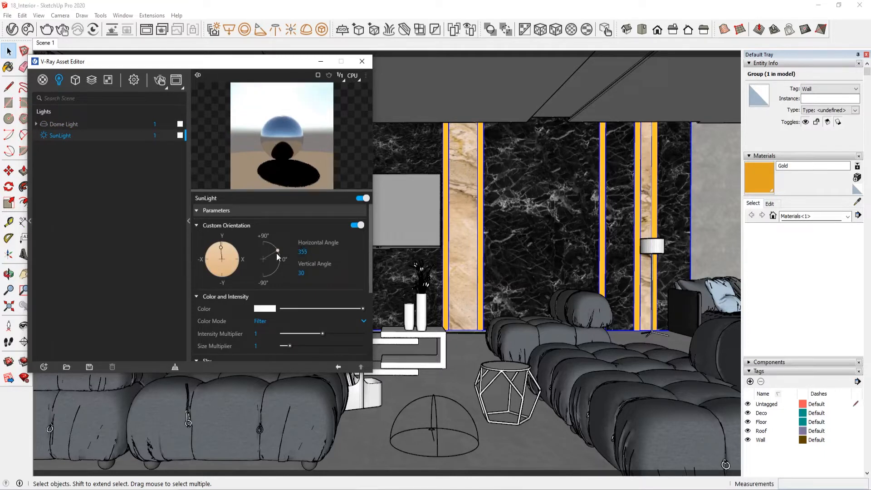
{"action": "left_click", "coordinate": [218, 245]}
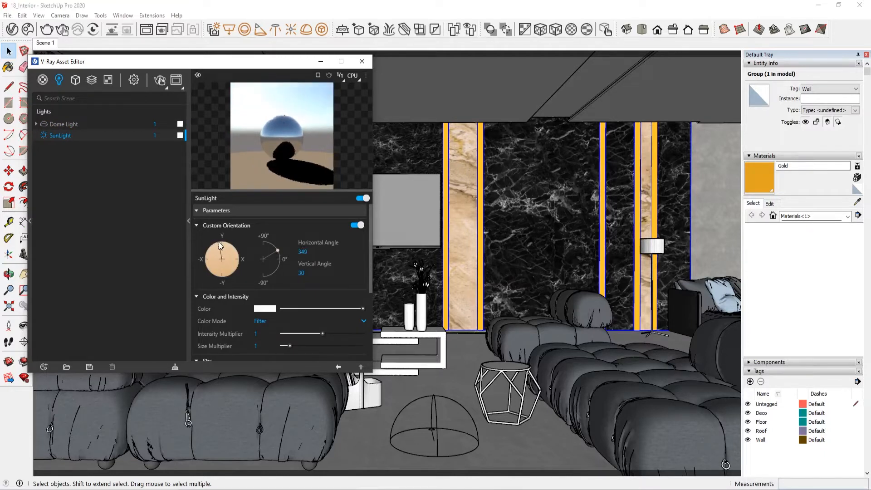
{"action": "type", "text": "345"}
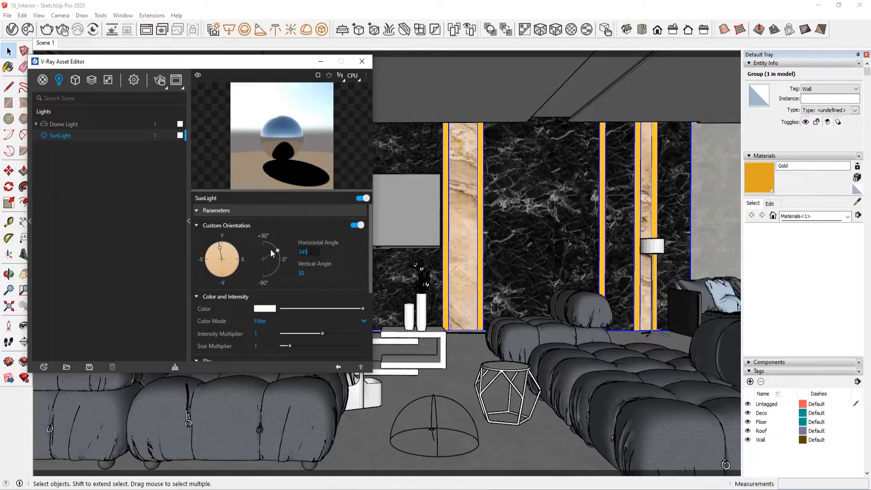
{"action": "key", "text": "Return"}
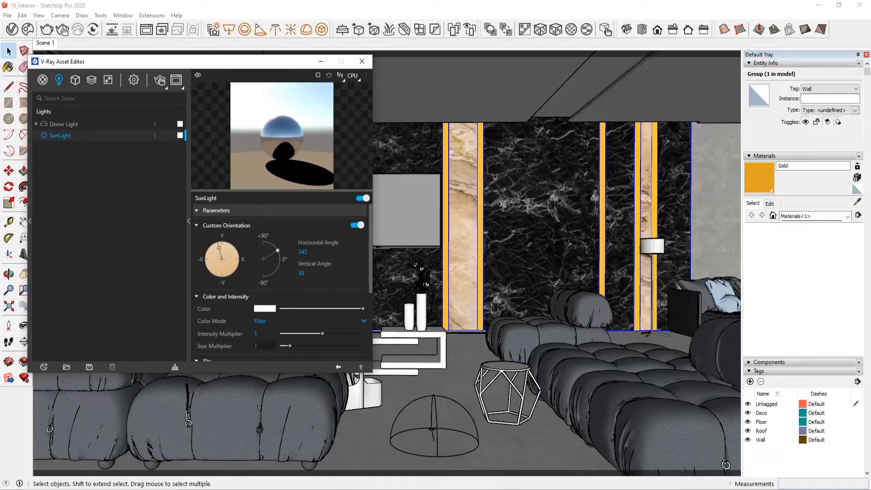
- Set the SunLight's size multiplier to 6 and its color mode to Override
{"action": "type", "text": "6"}
{"action": "key", "text": "Return"}
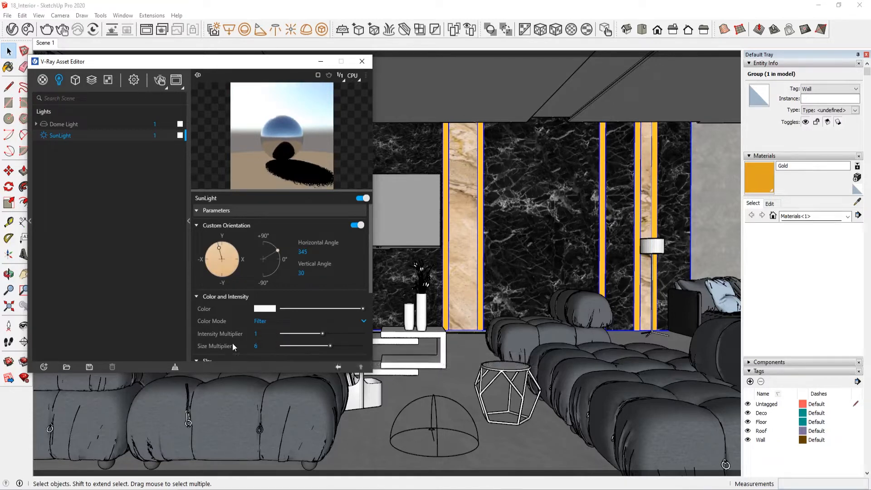
{"action": "left_click", "coordinate": [270, 321]}
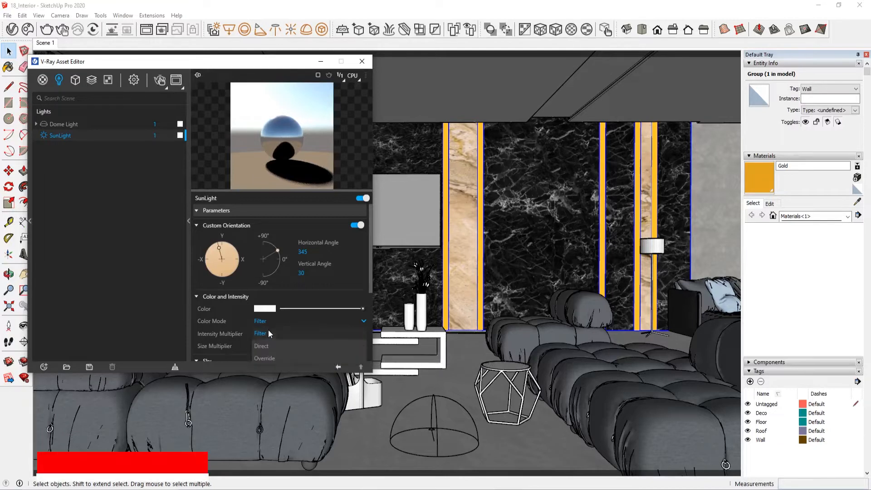
{"action": "left_click", "coordinate": [267, 354]}
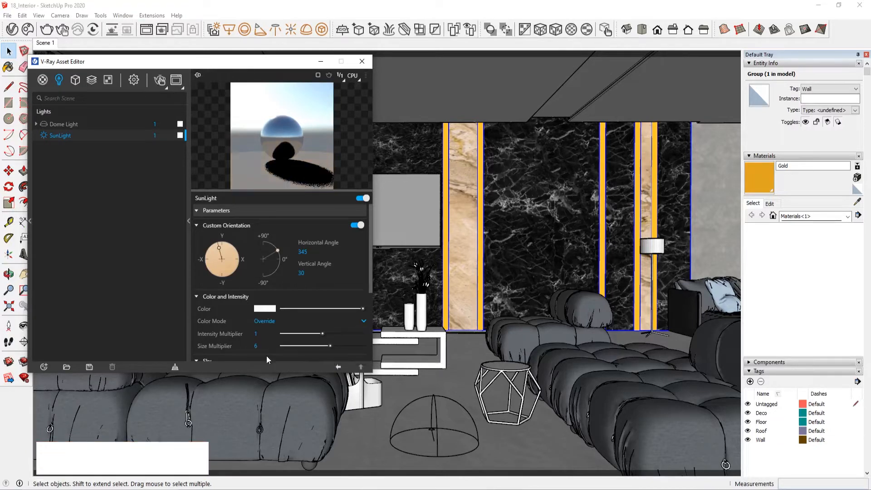
- Switch the render engine to CUDA and turn off both interactive and progressive rendering
{"action": "left_click", "coordinate": [139, 80]}
{"action": "left_click", "coordinate": [149, 113]}
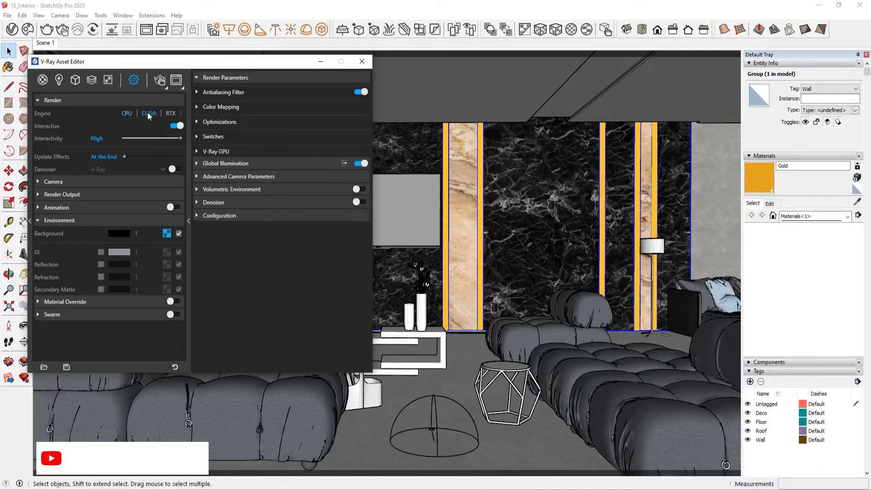
{"action": "left_click", "coordinate": [175, 127]}
{"action": "left_click", "coordinate": [173, 126]}
{"action": "left_click", "coordinate": [173, 127]}
{"action": "left_click", "coordinate": [177, 137]}
{"action": "left_click", "coordinate": [174, 127]}
{"action": "left_click", "coordinate": [175, 127]}
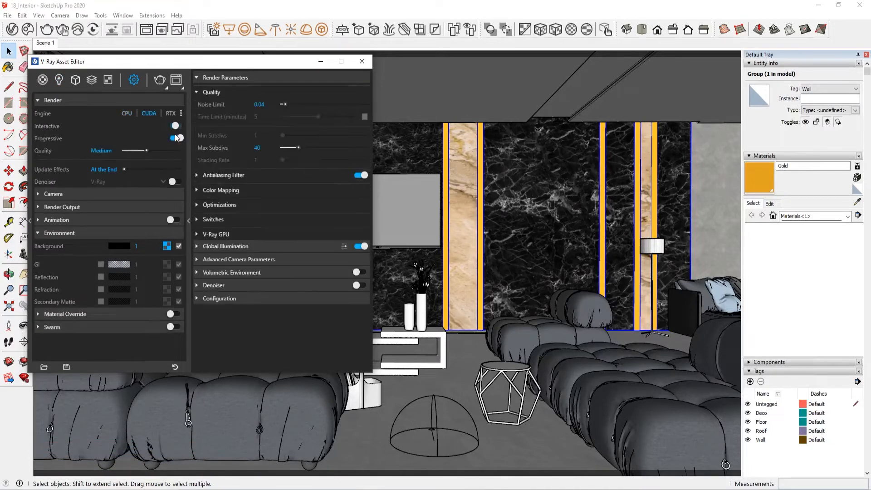
{"action": "left_click", "coordinate": [176, 138]}
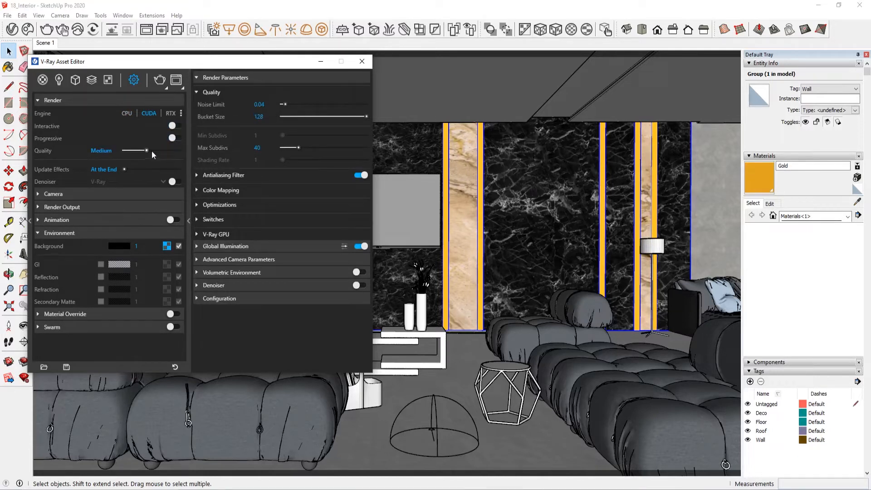
- Set the render quality's bucket size to 64
{"action": "left_click_drag", "start_coordinate": [266, 117], "coordinate": [230, 117]}
{"action": "key", "text": "BackSpace"}
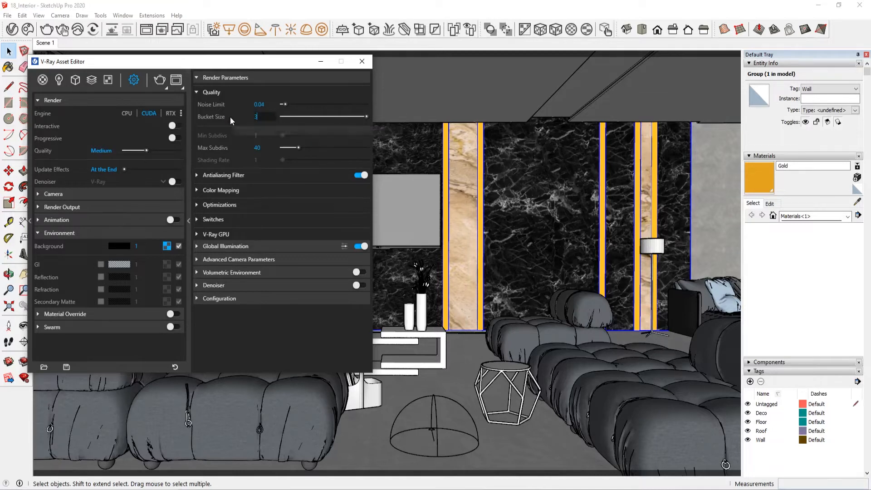
{"action": "type", "text": "64"}
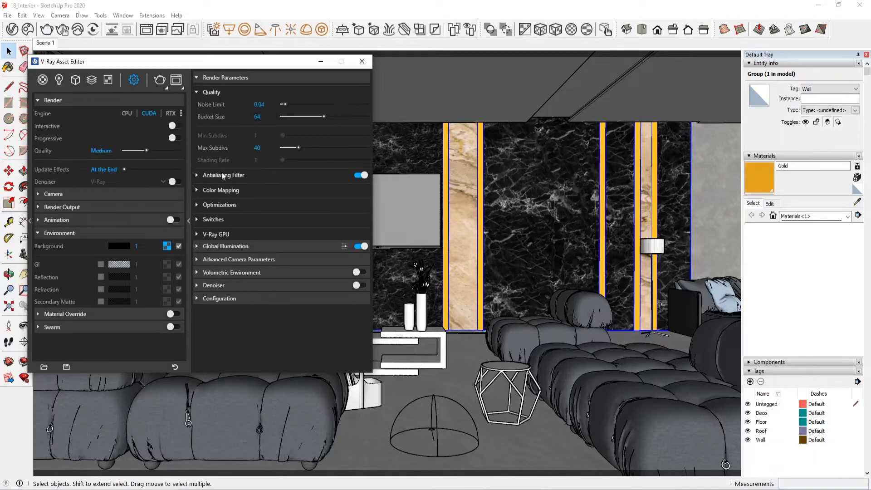
- Turn progressive and interactive rendering back on and enable the NVIDIA AI denoiser
{"action": "left_click", "coordinate": [88, 232]}
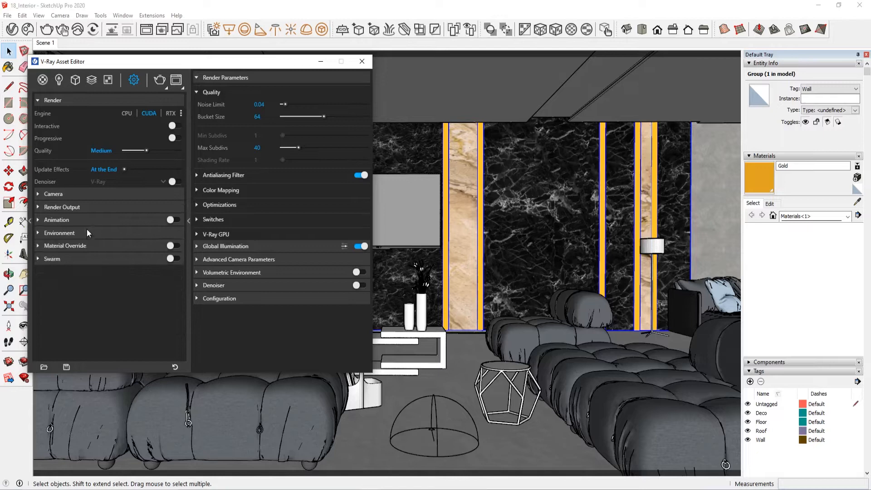
{"action": "left_click", "coordinate": [91, 206]}
{"action": "left_click", "coordinate": [86, 194]}
{"action": "left_click", "coordinate": [88, 195]}
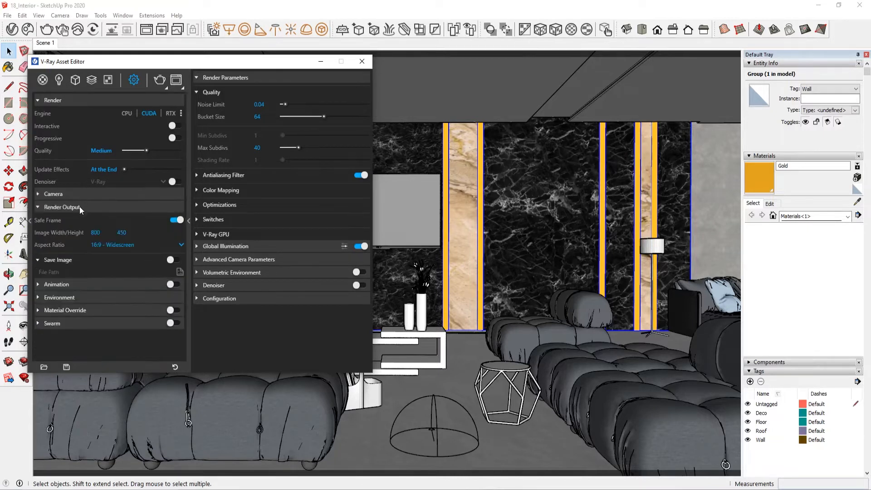
{"action": "left_click", "coordinate": [79, 207]}
{"action": "left_click", "coordinate": [177, 138]}
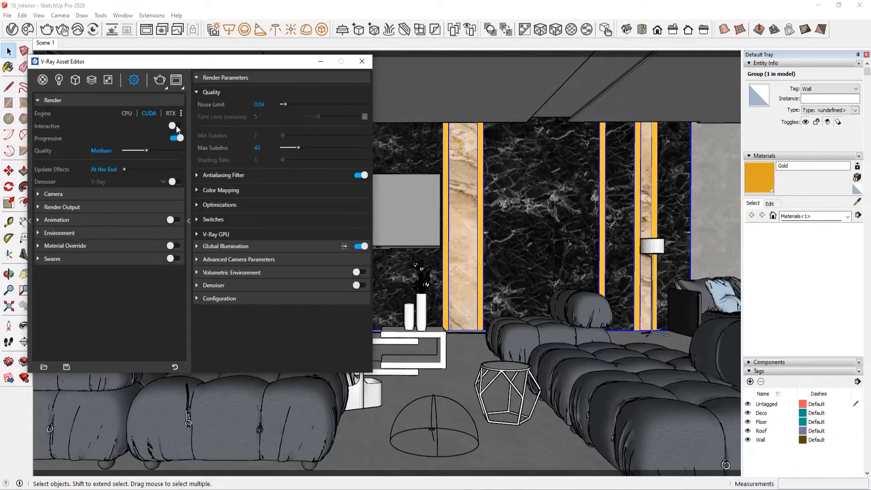
{"action": "left_click", "coordinate": [176, 126]}
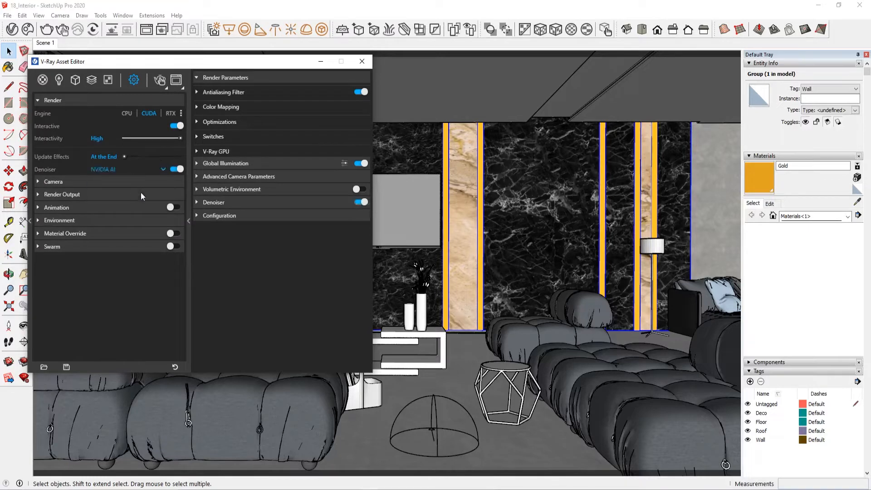
- Enable Material Override in the render settings with the default gray override color
{"action": "left_click", "coordinate": [92, 81]}
{"action": "left_click", "coordinate": [75, 82]}
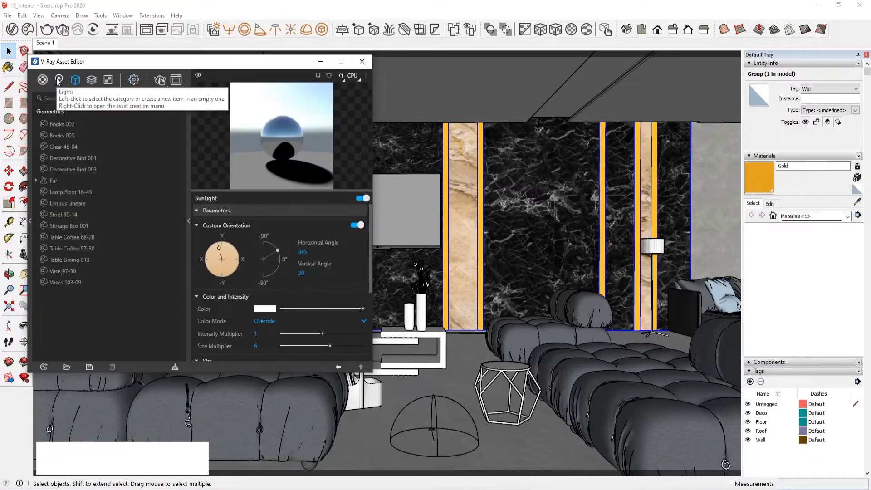
{"action": "left_click", "coordinate": [133, 80]}
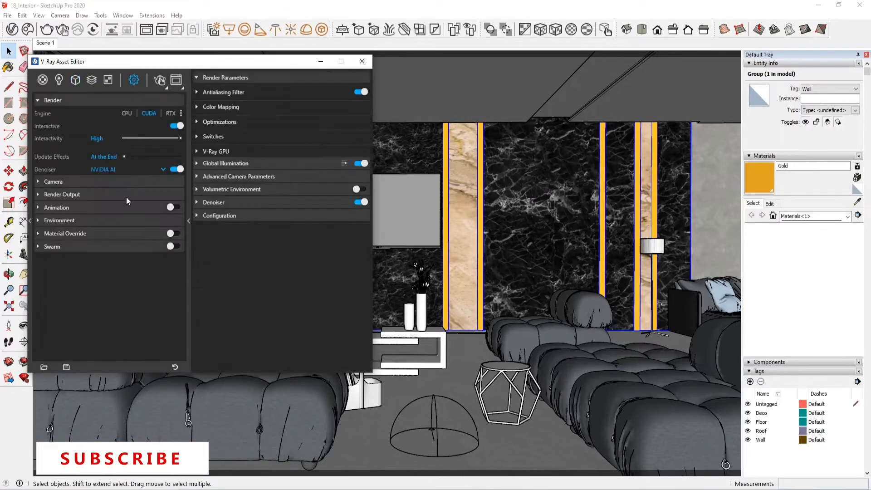
{"action": "left_click", "coordinate": [171, 233]}
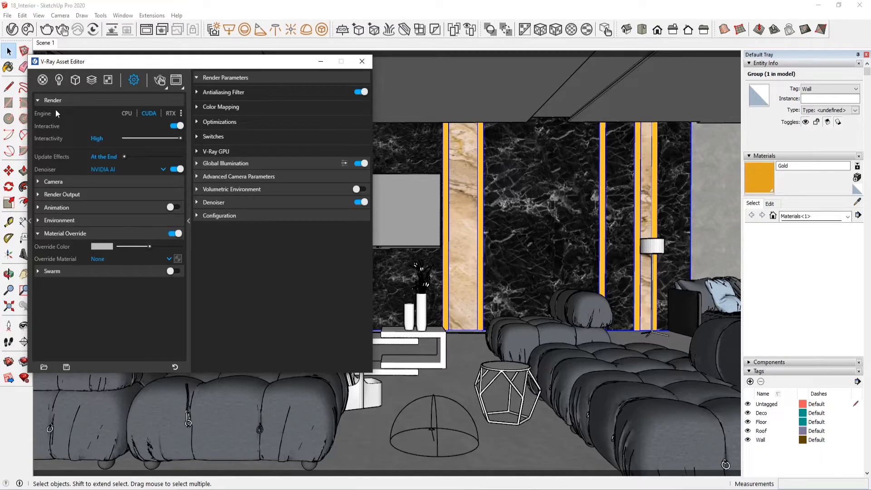
- Bring up the scene's lights list and start an interactive render
{"action": "left_click", "coordinate": [76, 80]}
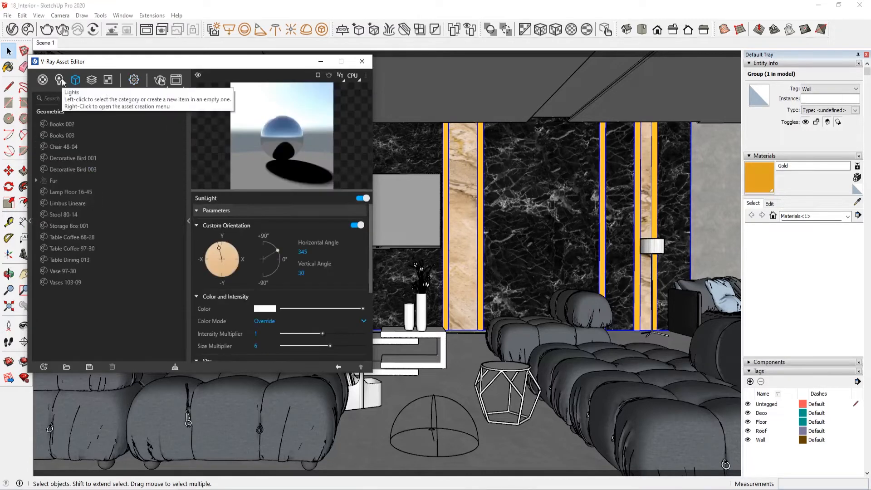
{"action": "left_click", "coordinate": [61, 80]}
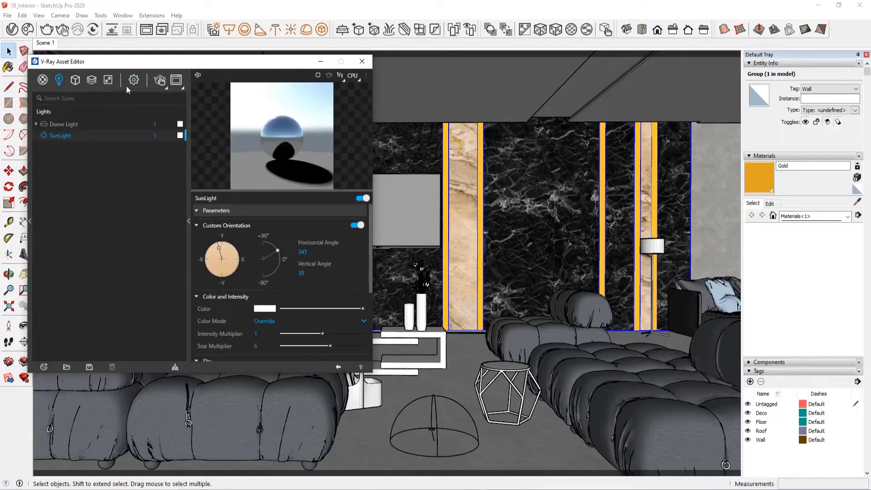
{"action": "left_click", "coordinate": [162, 81]}
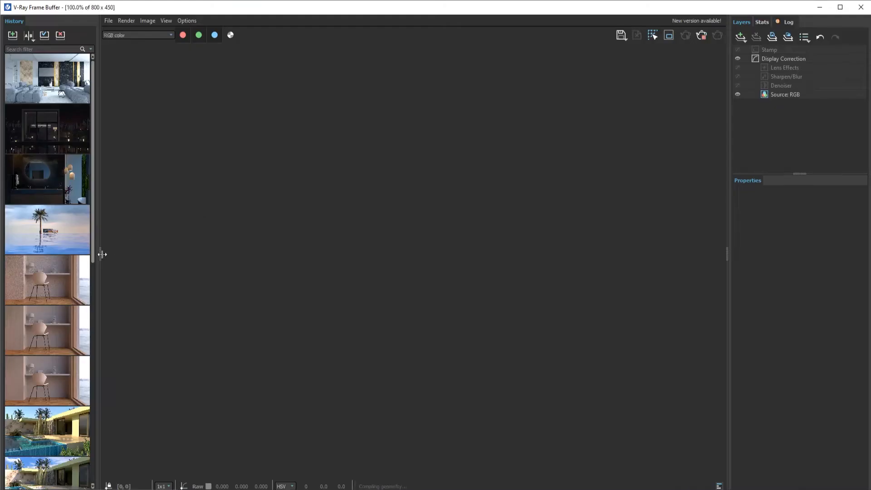
- Hide the frame buffer's history and layers areas, and shrink its window to sit beside the Asset Editor
{"action": "left_click", "coordinate": [103, 254]}
{"action": "left_click", "coordinate": [728, 255]}
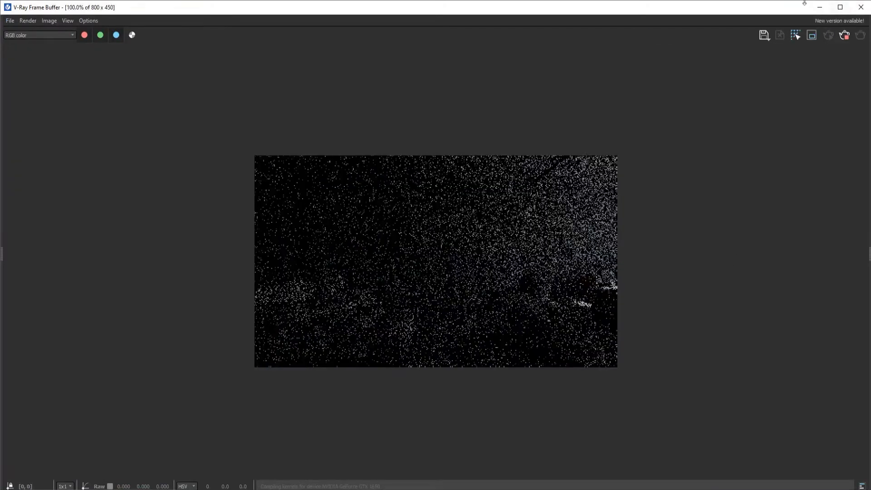
{"action": "double_click", "coordinate": [785, 10]}
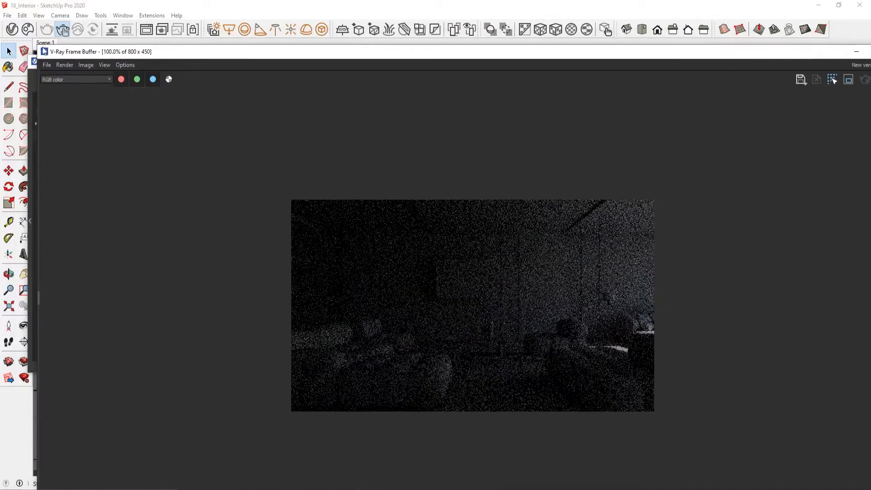
{"action": "left_click_drag", "start_coordinate": [38, 47], "coordinate": [484, 135]}
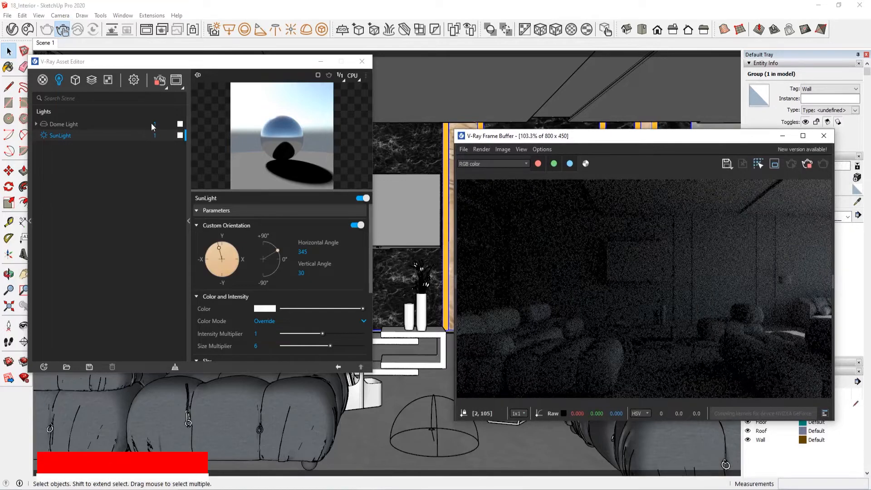
- Set the Dome Light's intensity to 25 while the interactive render is running
{"action": "left_click", "coordinate": [137, 125]}
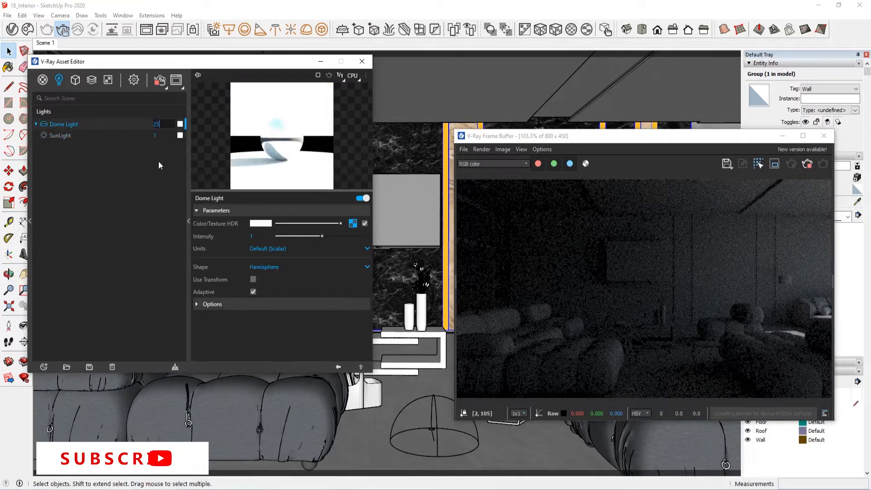
{"action": "type", "text": "25"}
{"action": "key", "text": "Return"}
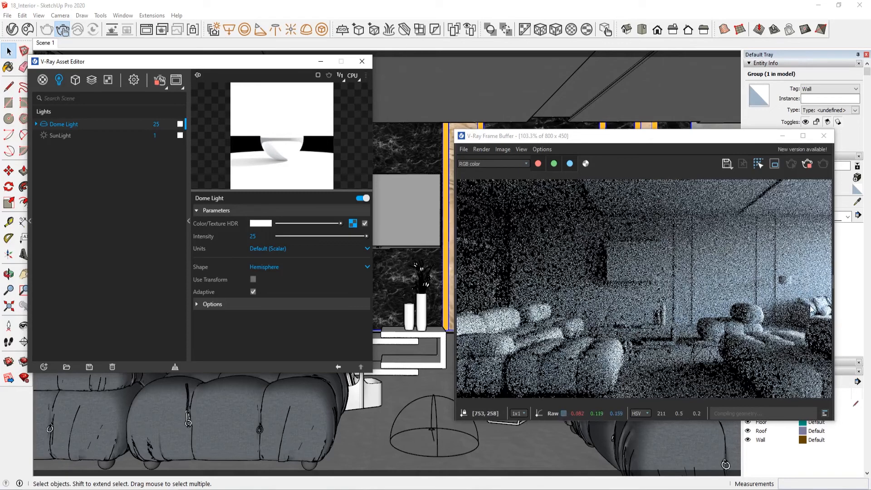
- Try a Dome Light intensity of 30 in the interactive render
{"action": "double_click", "coordinate": [156, 124]}
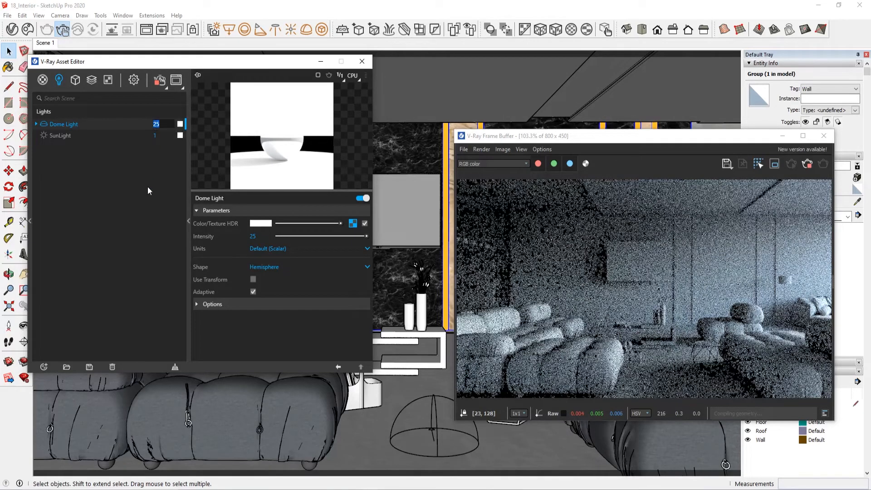
{"action": "type", "text": "30"}
{"action": "key", "text": "Return"}
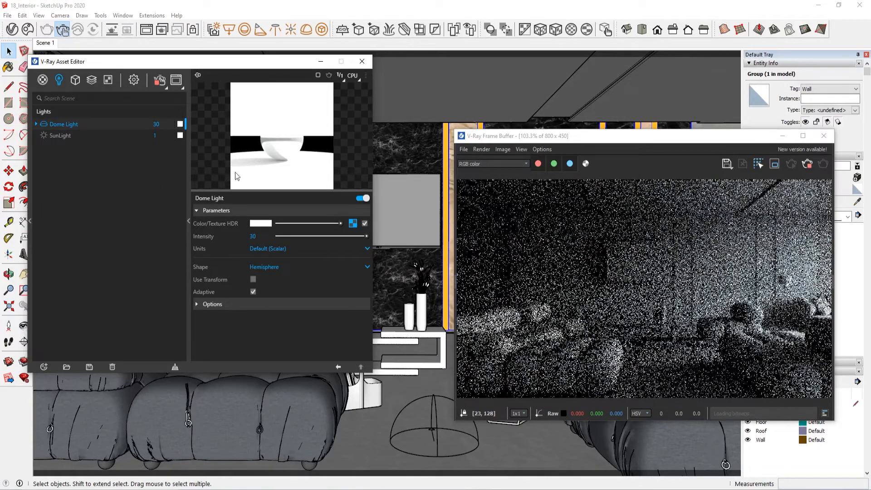
- Stop the interactive render and close the frame buffer
{"action": "left_click", "coordinate": [758, 164]}
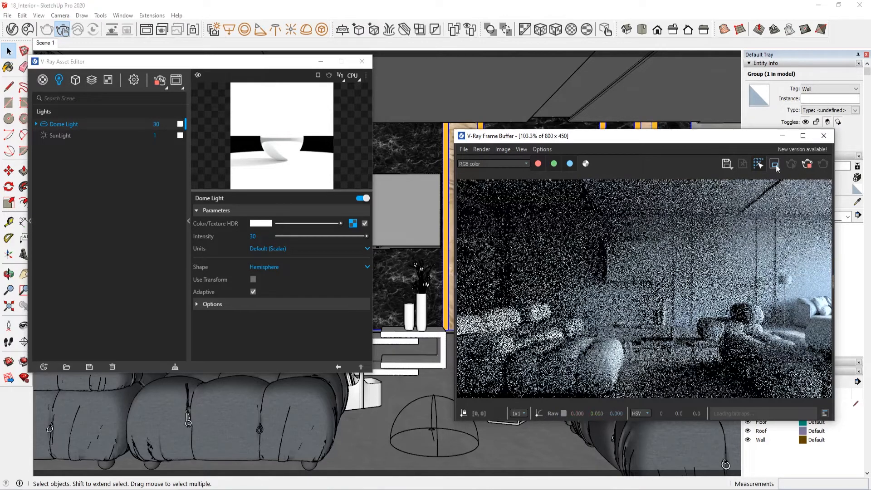
{"action": "left_click", "coordinate": [807, 164]}
{"action": "left_click", "coordinate": [824, 135]}
- Return the Dome Light's intensity to 25 and reopen the frame buffer beside the Asset Editor
{"action": "left_click", "coordinate": [160, 124]}
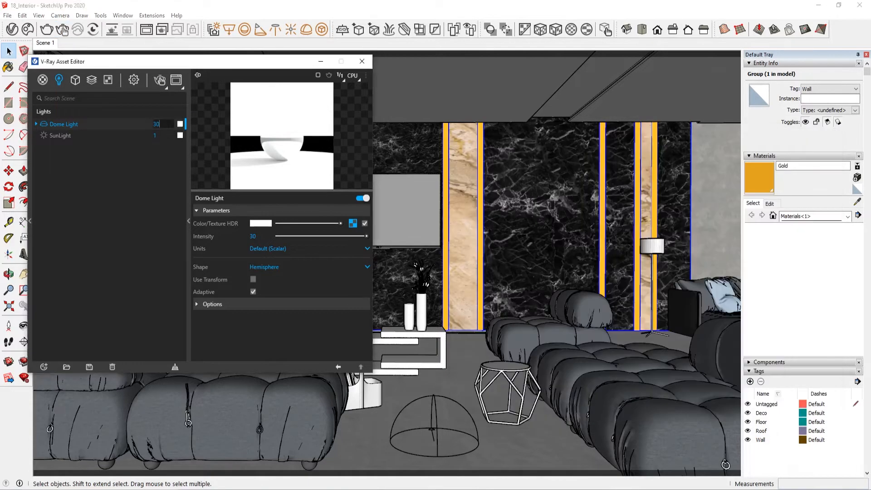
{"action": "type", "text": "25"}
{"action": "key", "text": "Return"}
{"action": "left_click", "coordinate": [83, 136]}
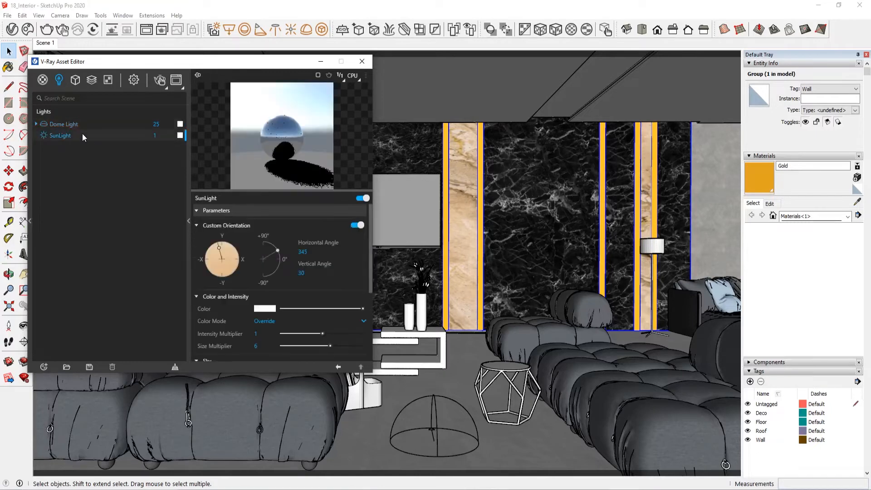
{"action": "left_click", "coordinate": [97, 125]}
{"action": "left_click", "coordinate": [176, 80]}
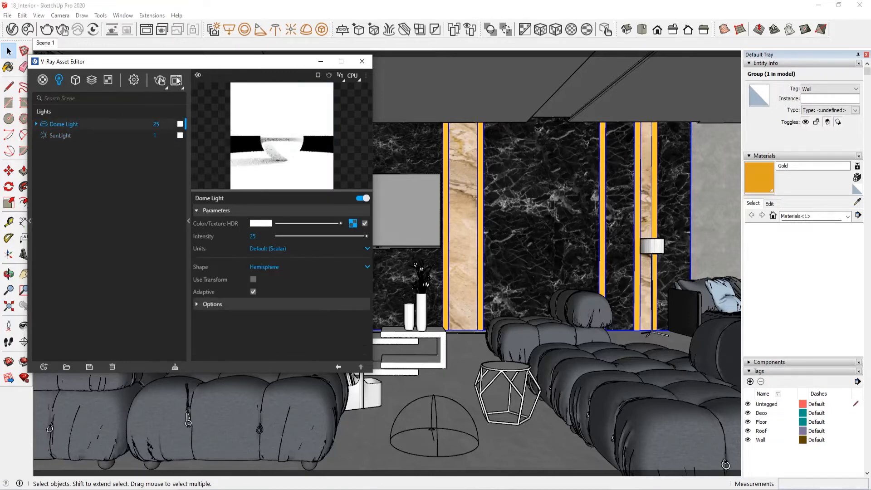
{"action": "left_click_drag", "start_coordinate": [694, 135], "coordinate": [695, 119]}
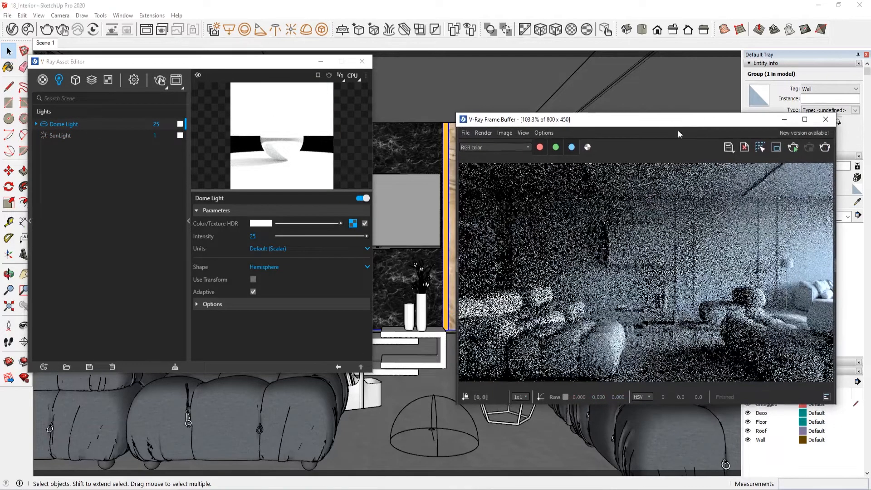
- Set the camera's Exposure Value (EV) to 13 in the render settings
{"action": "left_click", "coordinate": [135, 80]}
{"action": "left_click", "coordinate": [136, 81]}
{"action": "left_click", "coordinate": [75, 182]}
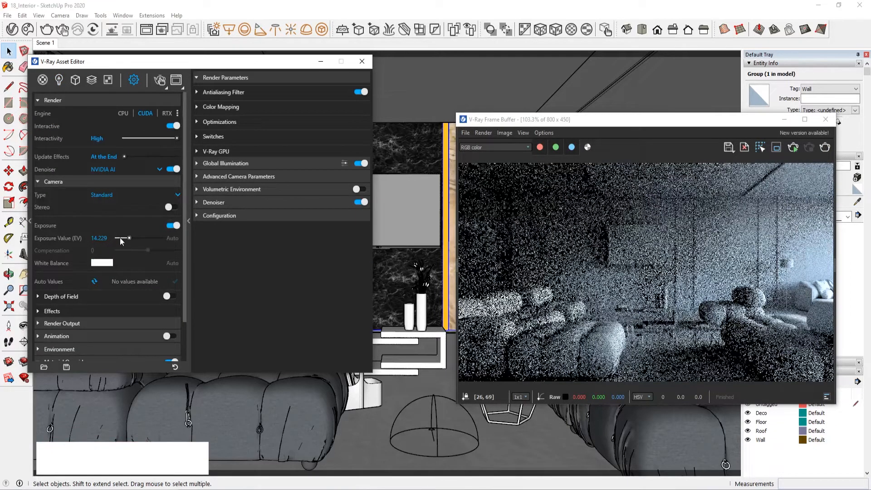
{"action": "left_click_drag", "start_coordinate": [120, 238], "coordinate": [118, 238]}
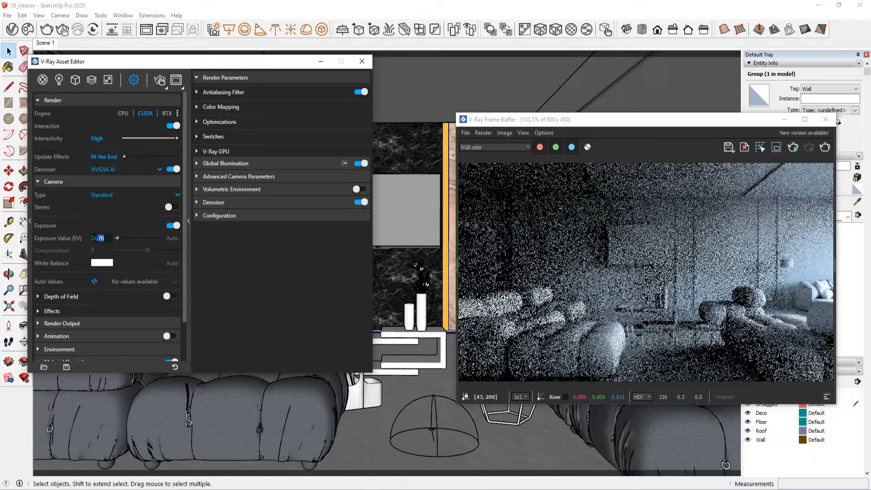
{"action": "type", "text": "13"}
{"action": "key", "text": "Return"}
- Turn off interactive mode and start a progressive test render at Medium quality
{"action": "scroll", "coordinate": [102, 292], "scroll_direction": "down", "scroll_amount": 1}
{"action": "scroll", "coordinate": [105, 293], "scroll_direction": "up", "scroll_amount": 1}
{"action": "left_click", "coordinate": [173, 127]}
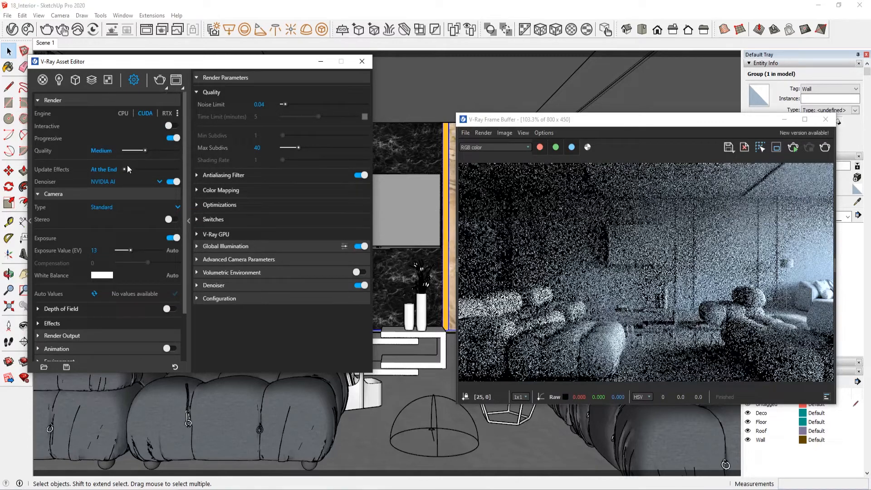
{"action": "left_click", "coordinate": [159, 80]}
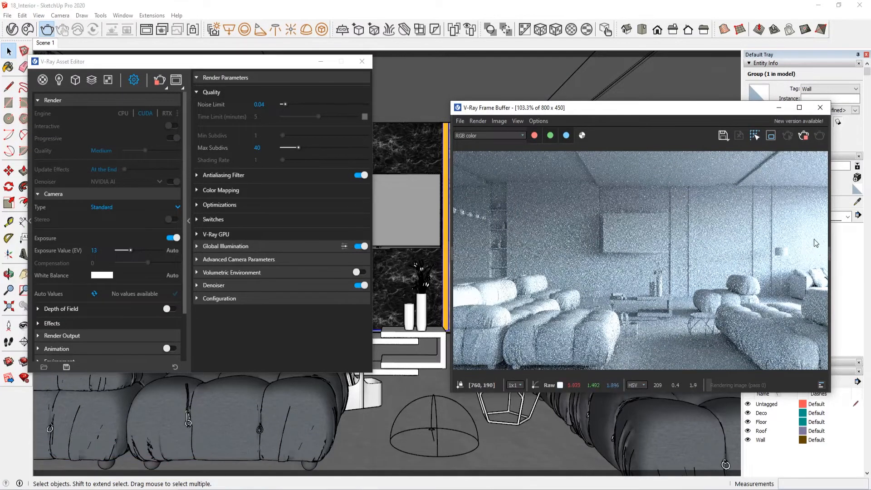
{"action": "left_click_drag", "start_coordinate": [745, 113], "coordinate": [567, 97]}
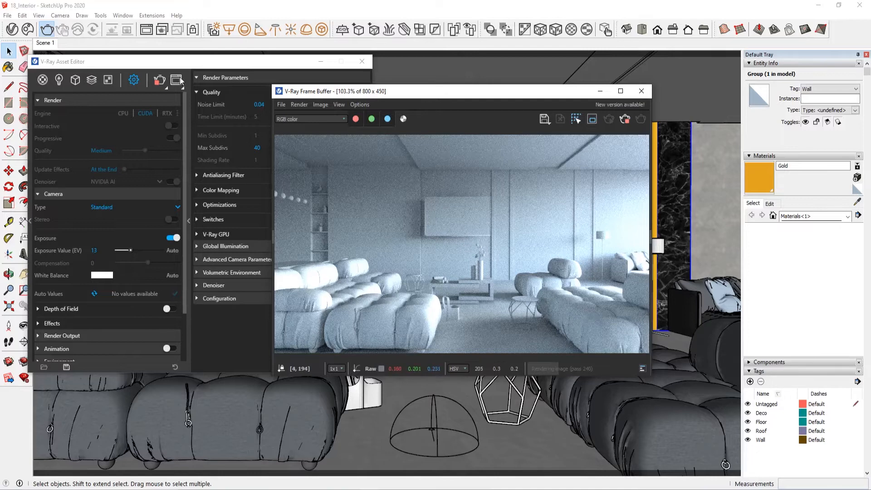
- Move the frame buffer clear of the Asset Editor and stop the test render
{"action": "left_click", "coordinate": [59, 79]}
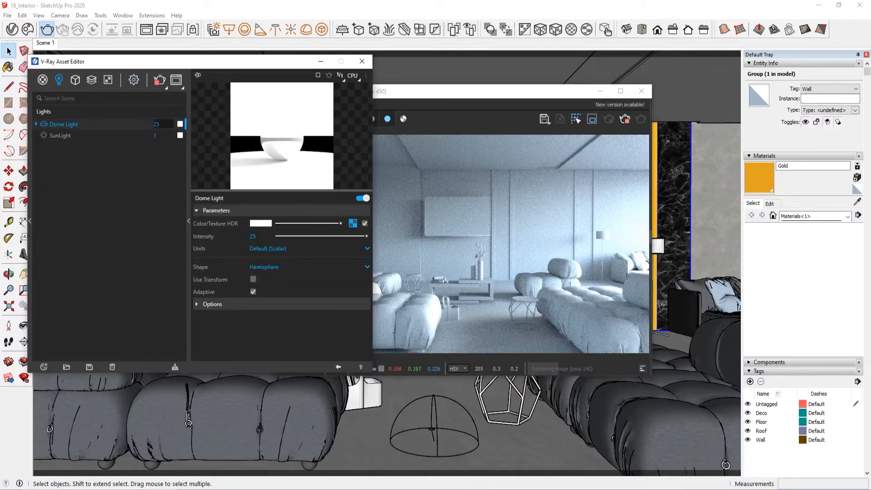
{"action": "left_click", "coordinate": [133, 80]}
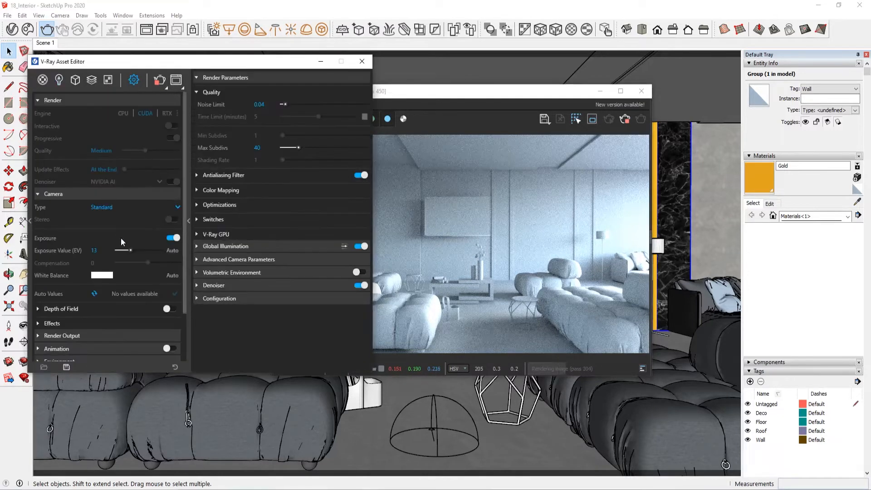
{"action": "left_click_drag", "start_coordinate": [481, 104], "coordinate": [599, 73]}
{"action": "left_click", "coordinate": [744, 97]}
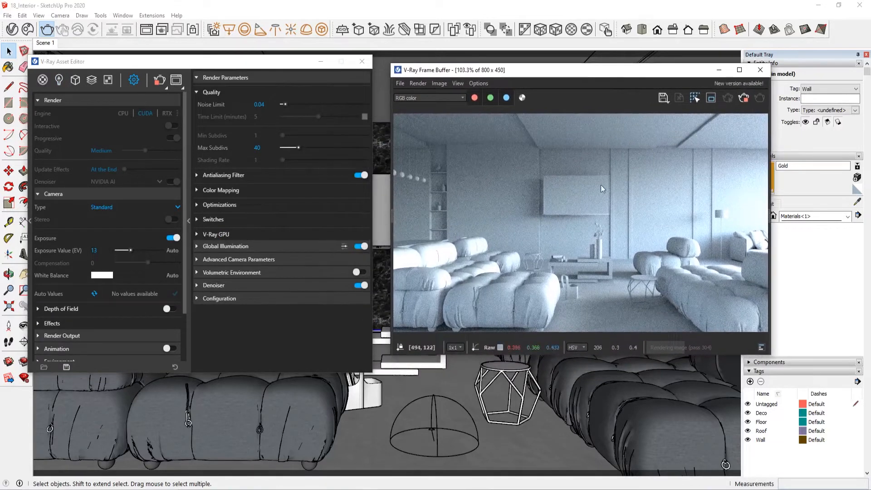
- Switch the render engine to CPU with progressive rendering off and the V-Ray denoiser selected
{"action": "left_click", "coordinate": [187, 164]}
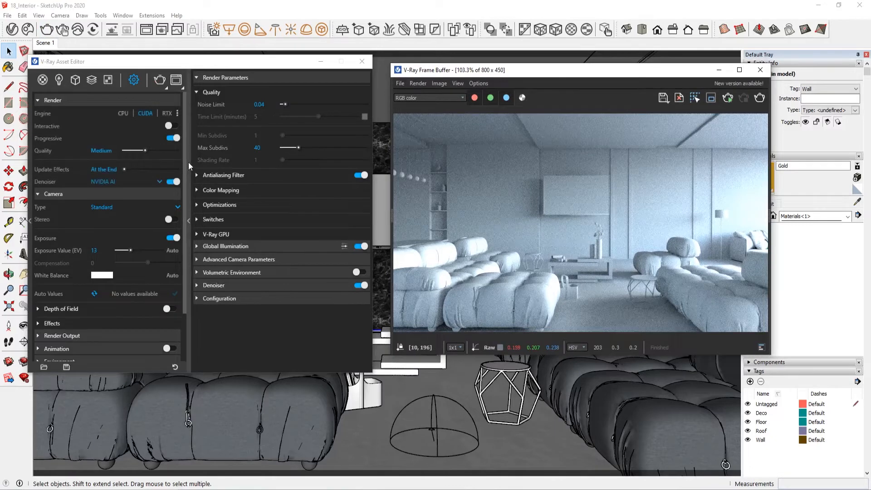
{"action": "left_click", "coordinate": [187, 159]}
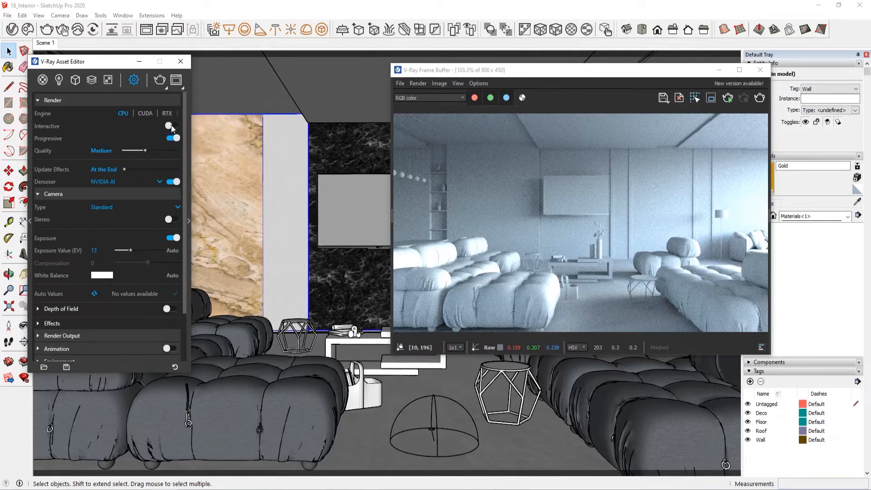
{"action": "left_click", "coordinate": [173, 139]}
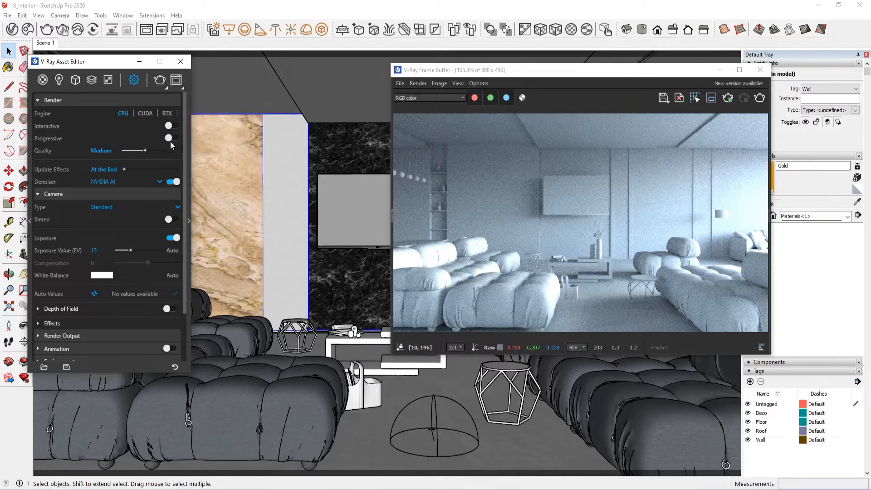
{"action": "left_click", "coordinate": [150, 181]}
{"action": "left_click", "coordinate": [137, 191]}
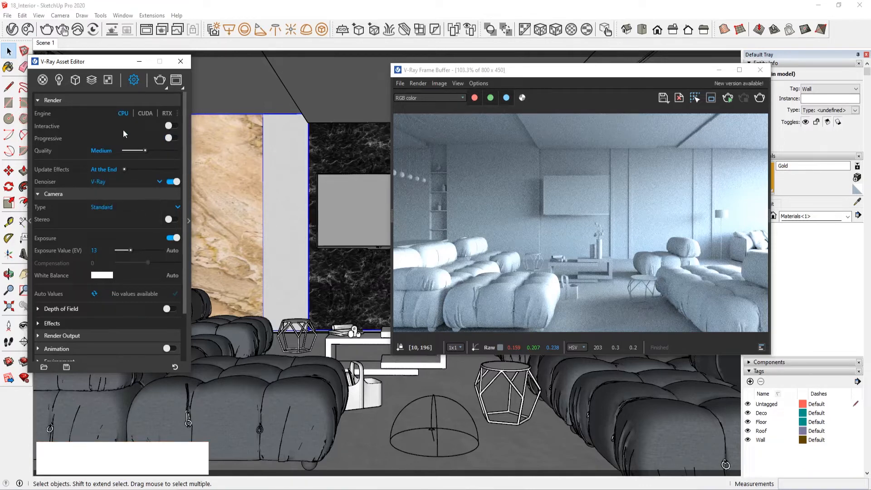
- Turn off Material Override so the scene renders with its own materials
{"action": "scroll", "coordinate": [122, 208], "scroll_direction": "down", "scroll_amount": 3}
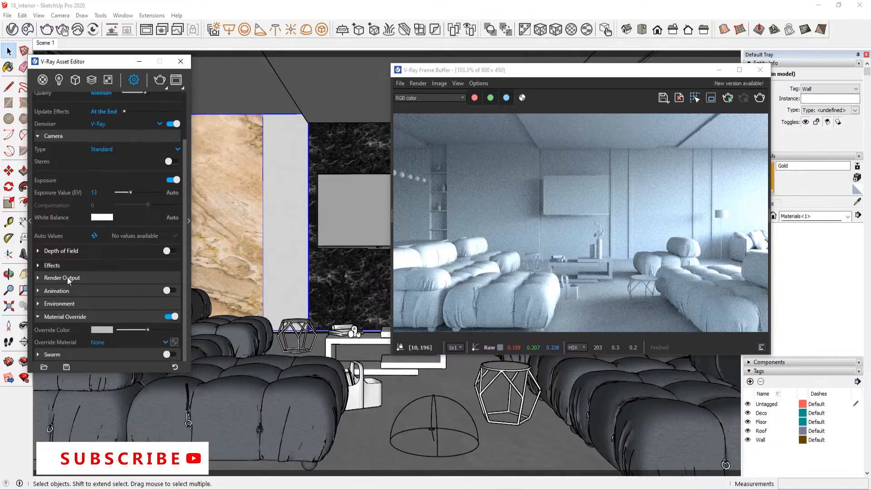
{"action": "left_click", "coordinate": [172, 316]}
{"action": "left_click", "coordinate": [113, 313]}
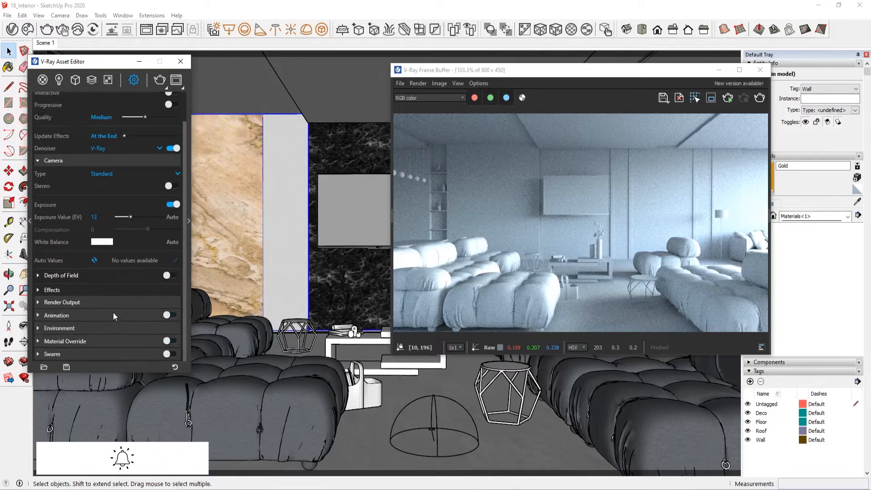
- Set the render output's image width to 2560 with the 16:9 Widescreen aspect ratio
{"action": "left_click", "coordinate": [76, 80]}
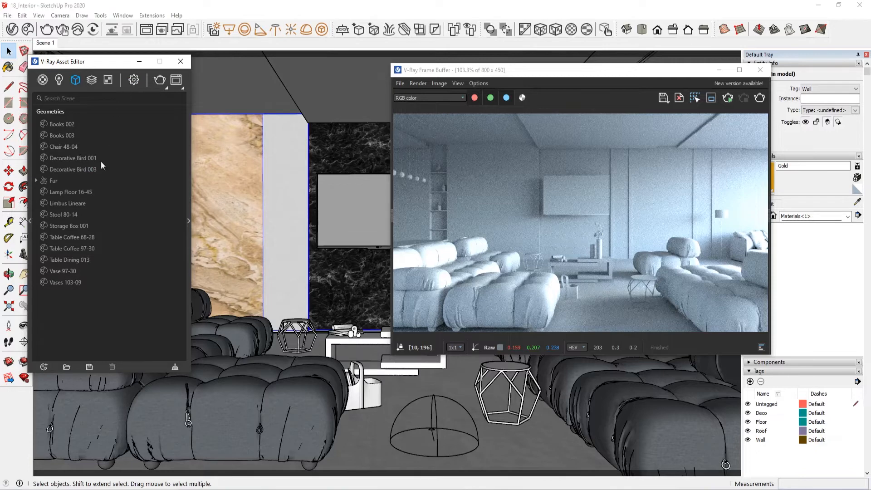
{"action": "left_click", "coordinate": [134, 80]}
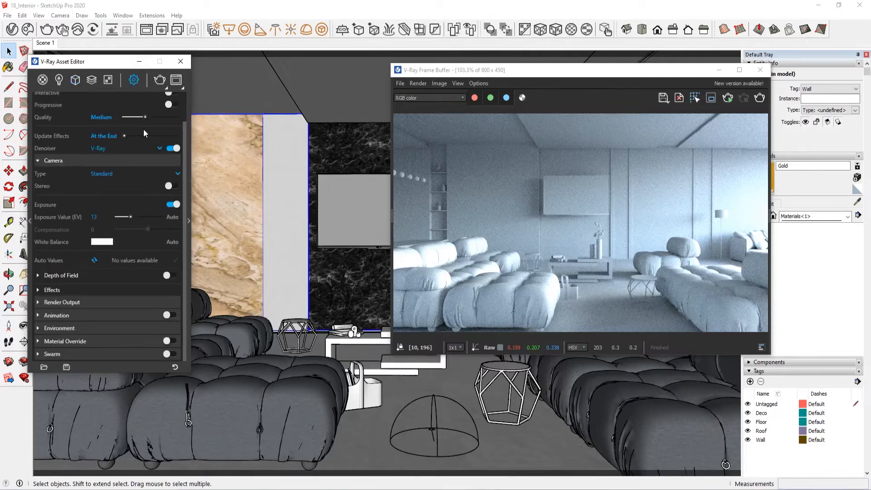
{"action": "left_click", "coordinate": [89, 306]}
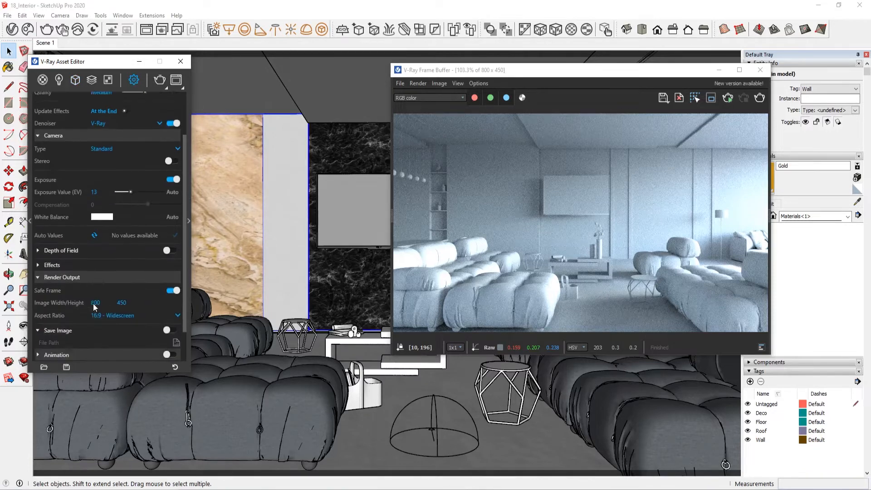
{"action": "type", "text": "2560"}
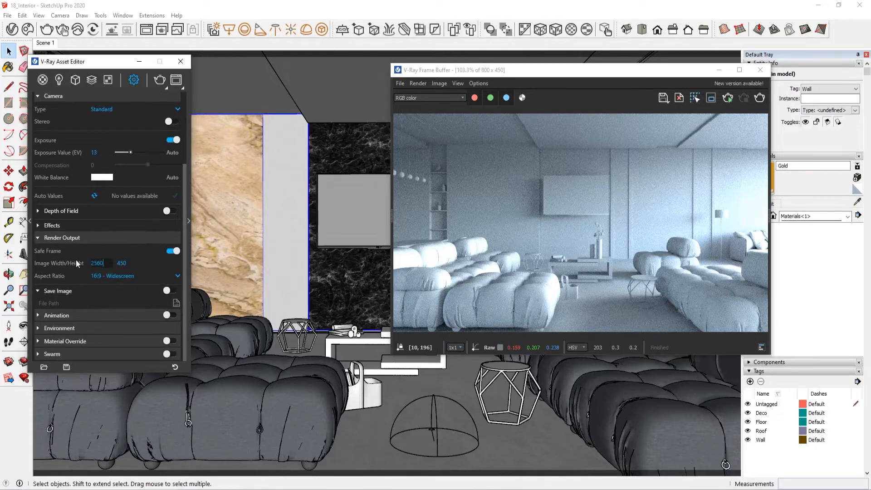
{"action": "key", "text": "Return"}
{"action": "scroll", "coordinate": [79, 163], "scroll_direction": "up", "scroll_amount": 4}
- Check the scene's geometries and render elements lists, and start the final render
{"action": "left_click", "coordinate": [76, 80]}
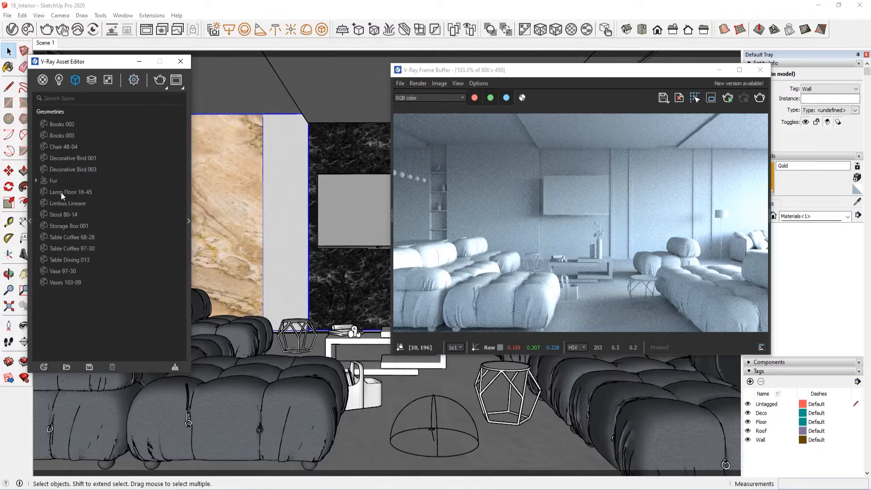
{"action": "left_click", "coordinate": [189, 218]}
{"action": "left_click", "coordinate": [188, 217]}
{"action": "left_click", "coordinate": [92, 80]}
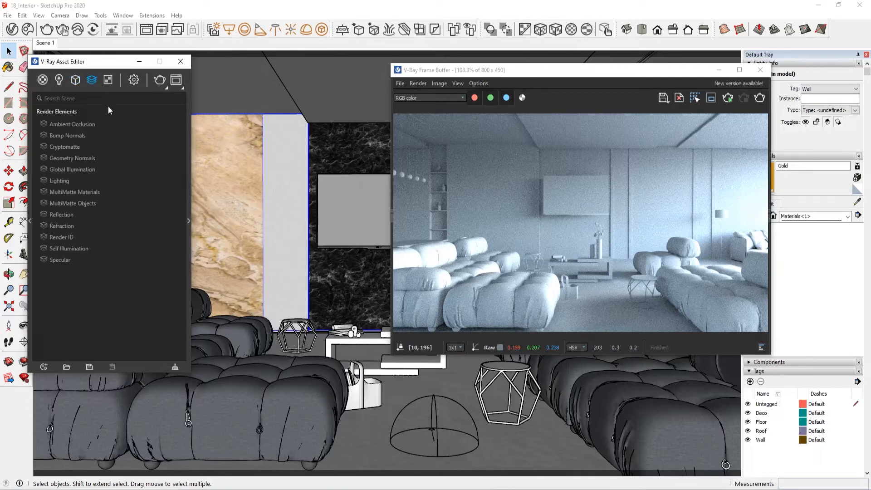
{"action": "left_click", "coordinate": [160, 80]}
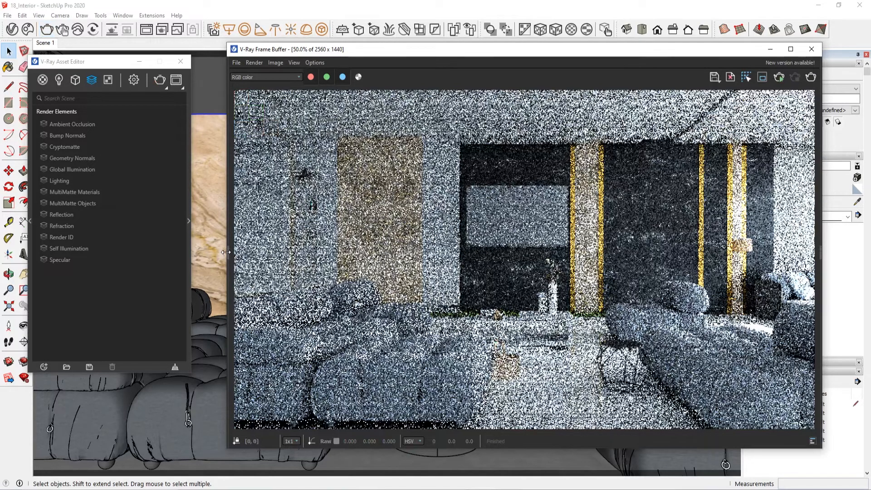
- Delete the noisy unfinished render from the frame buffer history and load the finished 2560x1440 render for viewing
{"action": "left_click", "coordinate": [228, 252]}
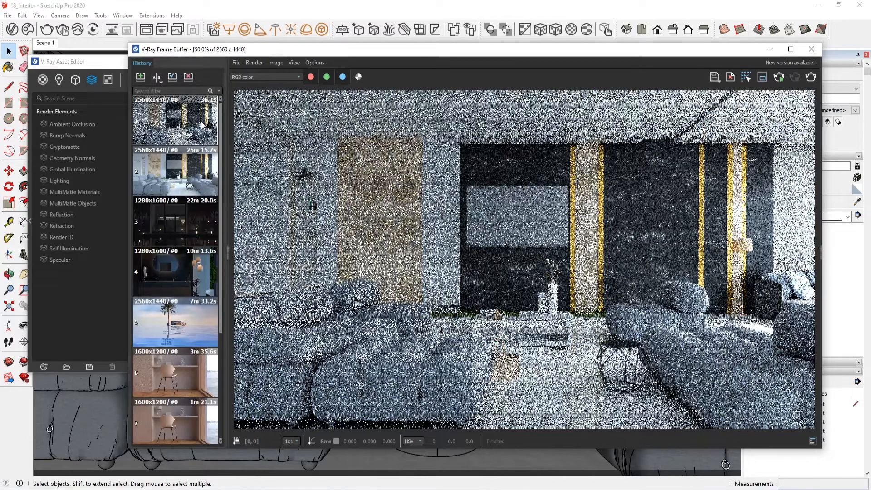
{"action": "left_click", "coordinate": [188, 77]}
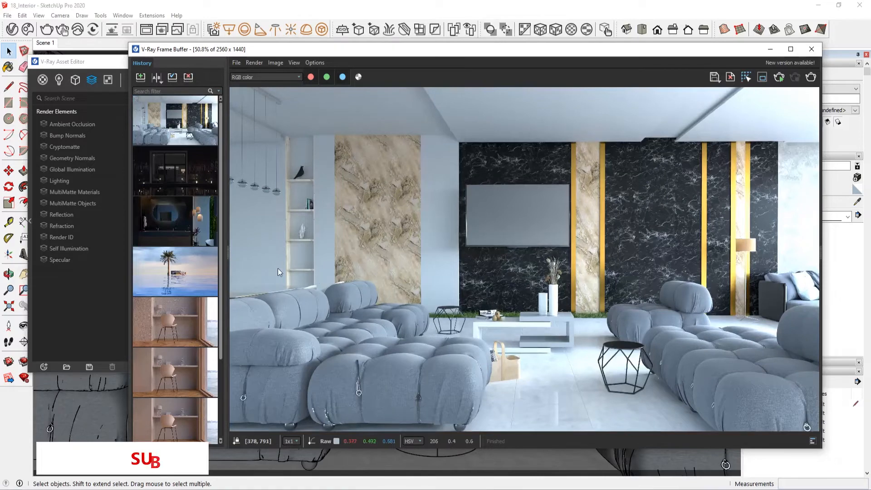
{"action": "left_click", "coordinate": [228, 253]}
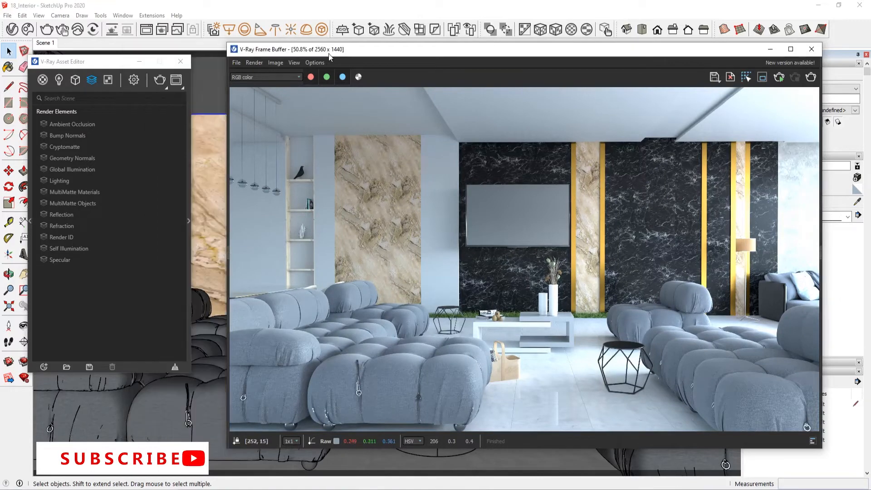
- Try saving the current channel as PNG file juhn in drive F's 05_Sketch up folder, check the available file formats, and cancel the save
{"action": "left_click", "coordinate": [237, 62]}
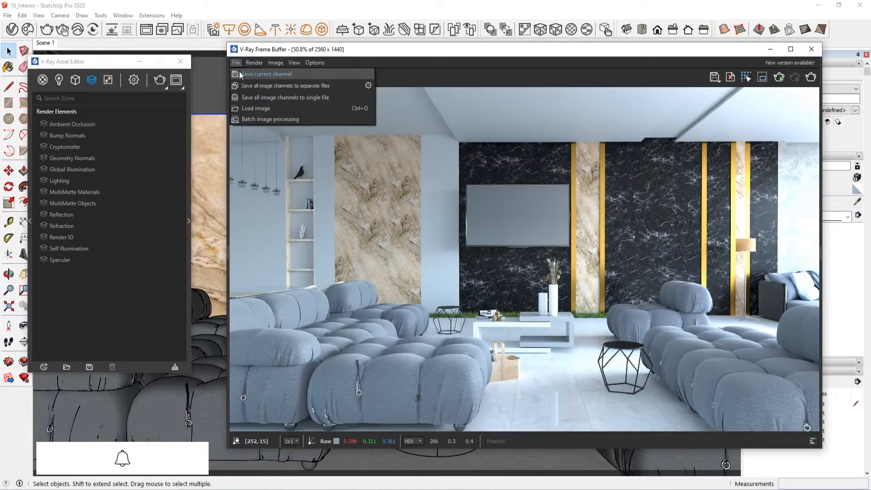
{"action": "left_click", "coordinate": [241, 74]}
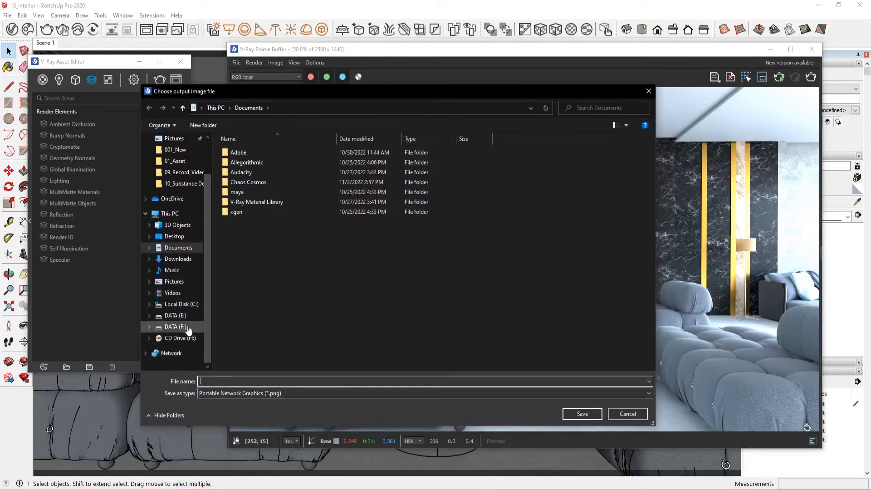
{"action": "left_click", "coordinate": [173, 326]}
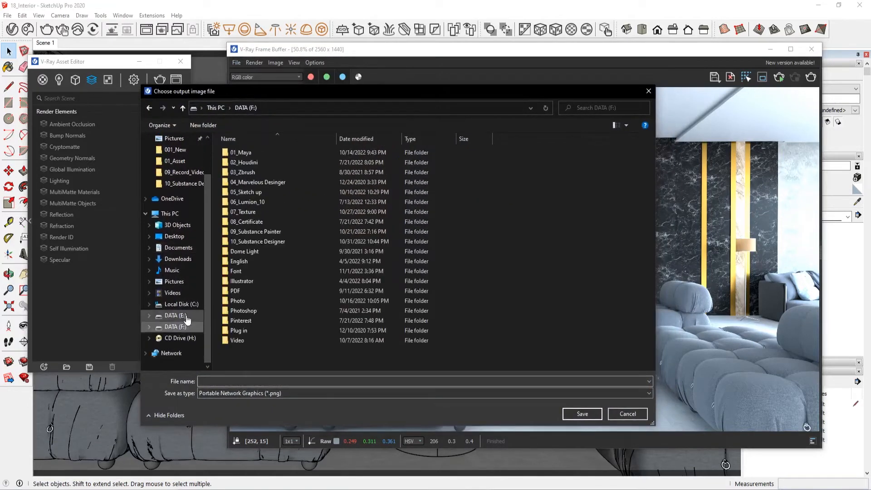
{"action": "double_click", "coordinate": [258, 193]}
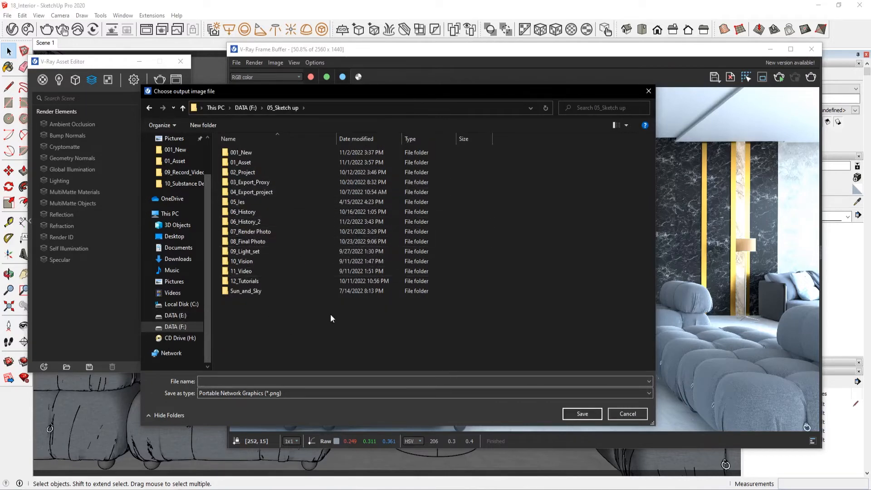
{"action": "left_click", "coordinate": [278, 381]}
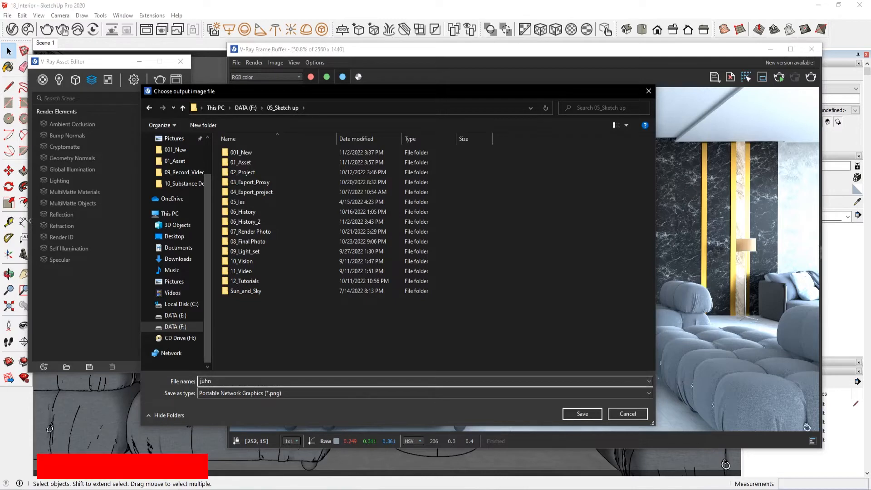
{"action": "left_click", "coordinate": [224, 394]}
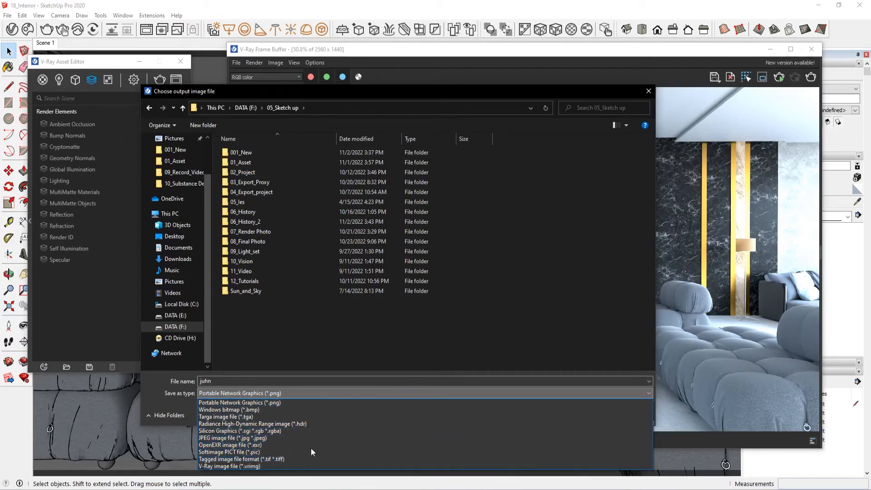
{"action": "left_click", "coordinate": [312, 360]}
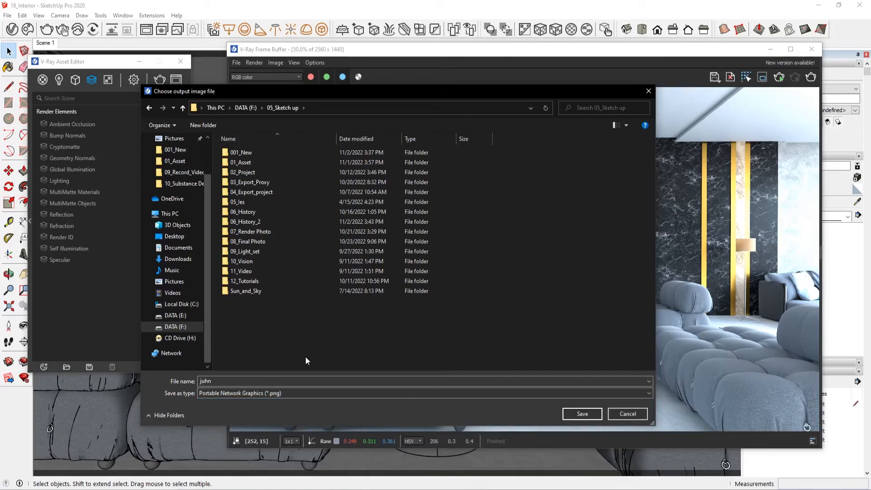
{"action": "left_click", "coordinate": [623, 413]}
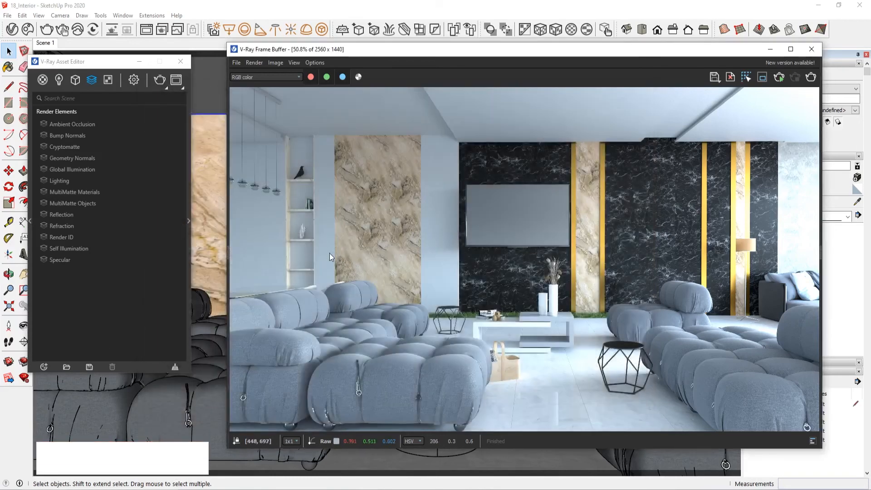
{"action": "left_click_drag", "start_coordinate": [386, 53], "coordinate": [343, 47]}
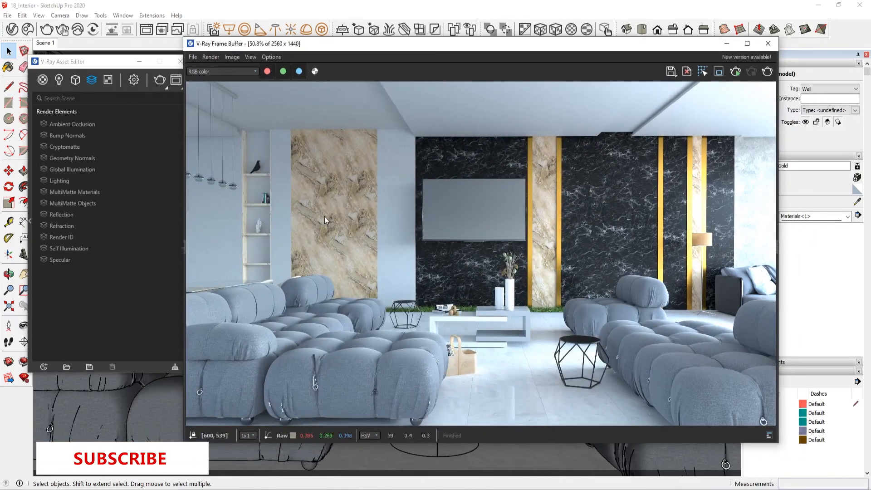